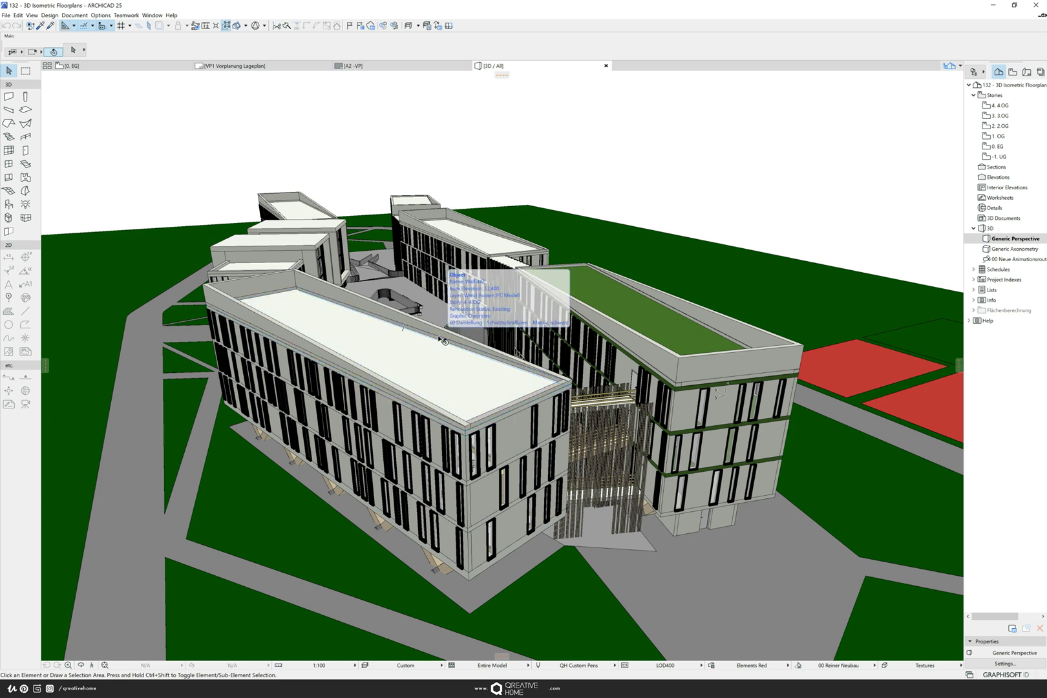
Orbit the 3D perspective to a lower, more frontal view of the building complex
shift+middle_drag(440, 340, 621, 433)
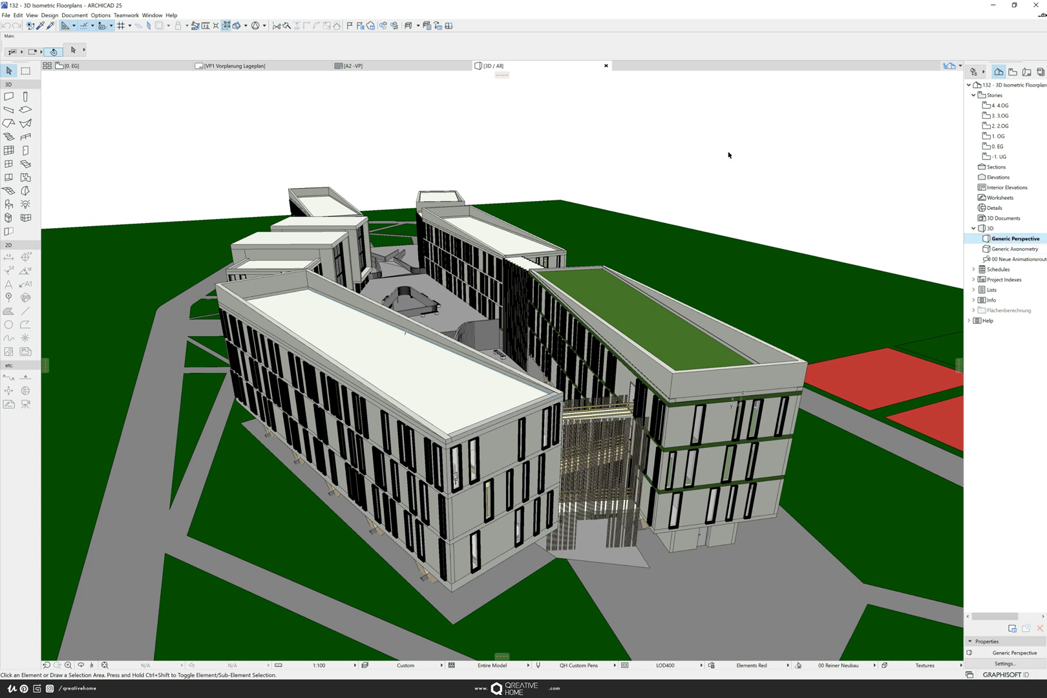
Show the 3D Visualization toolbar and switch the 3D view to Generic Axonometry
right_click(507, 28)
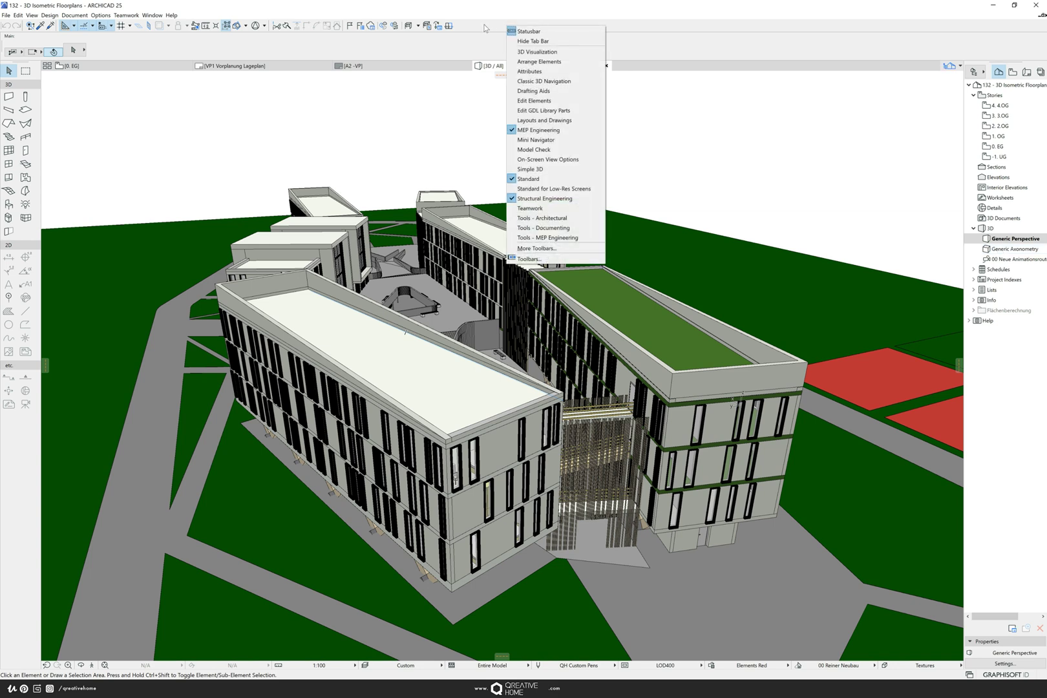
click(530, 52)
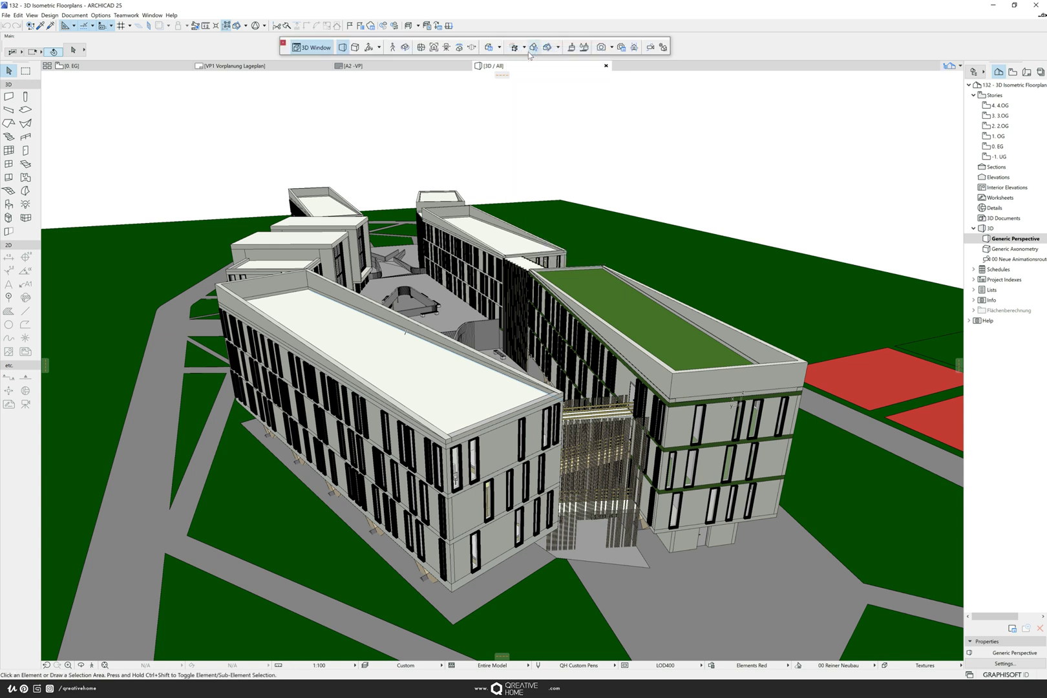
click(355, 48)
Zoom, shift the view down and orbit the axonometric model toward the courtyard
scroll(450, 378, down, 10)
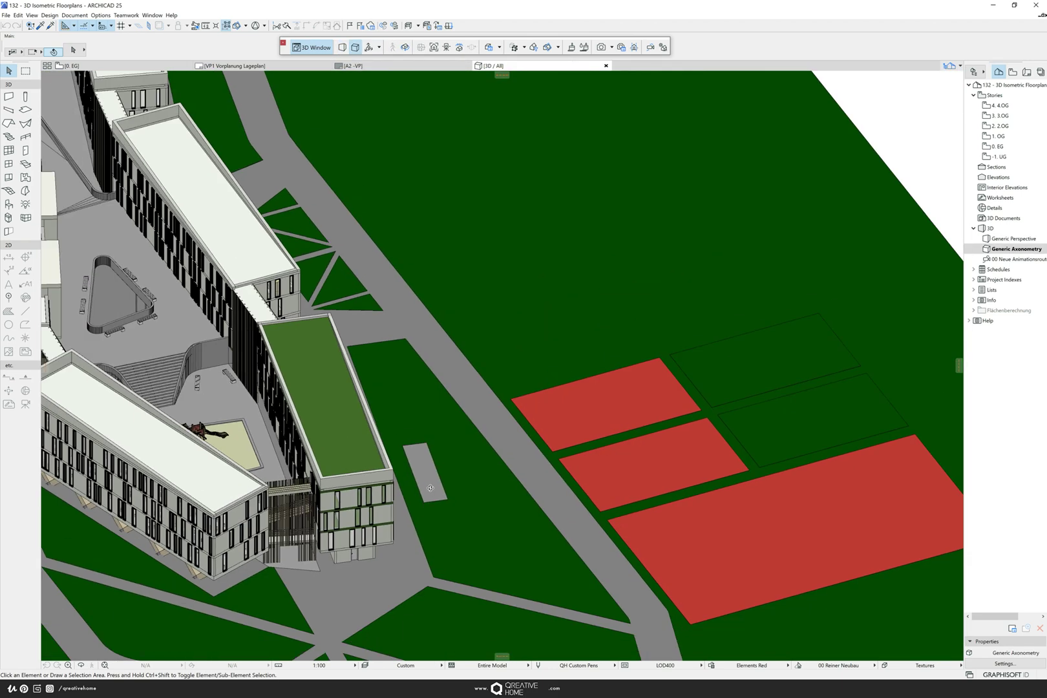
scroll(614, 485, up, 5)
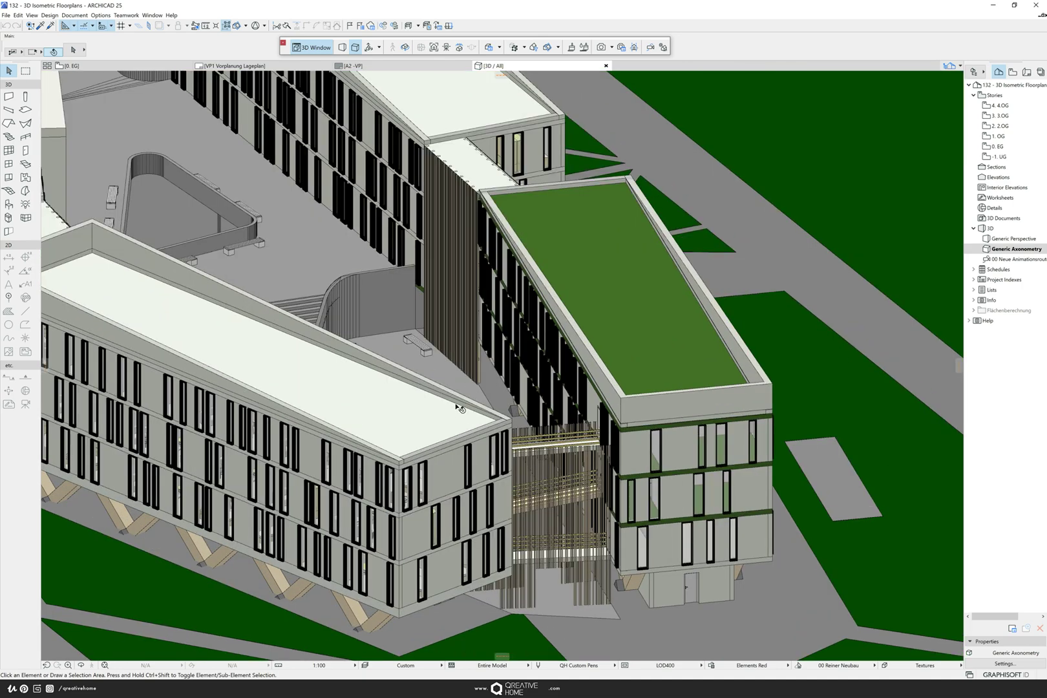
scroll(565, 460, down, 2)
scroll(565, 461, down, 5)
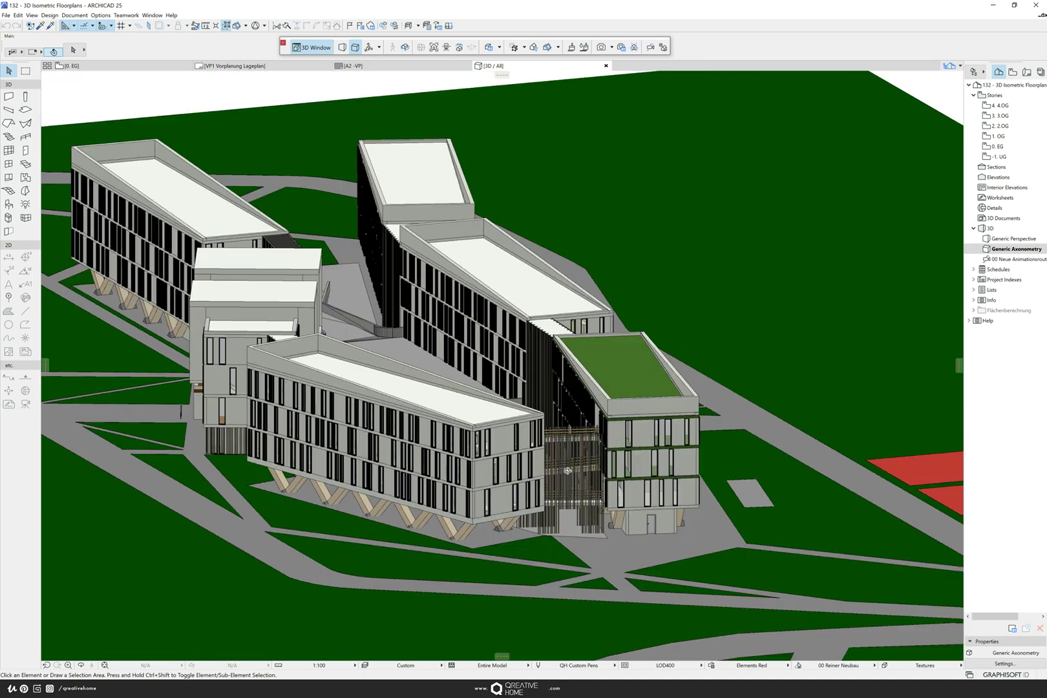
scroll(563, 483, up, 3)
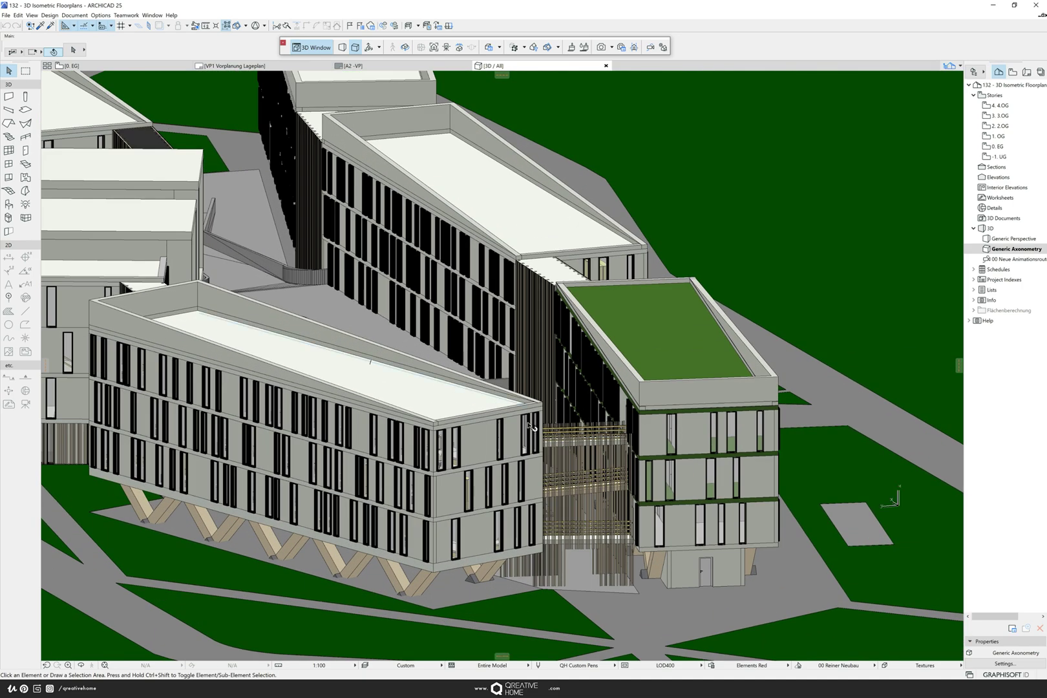
scroll(549, 421, down, 1)
scroll(566, 428, up, 1)
middle_drag(566, 428, 577, 473)
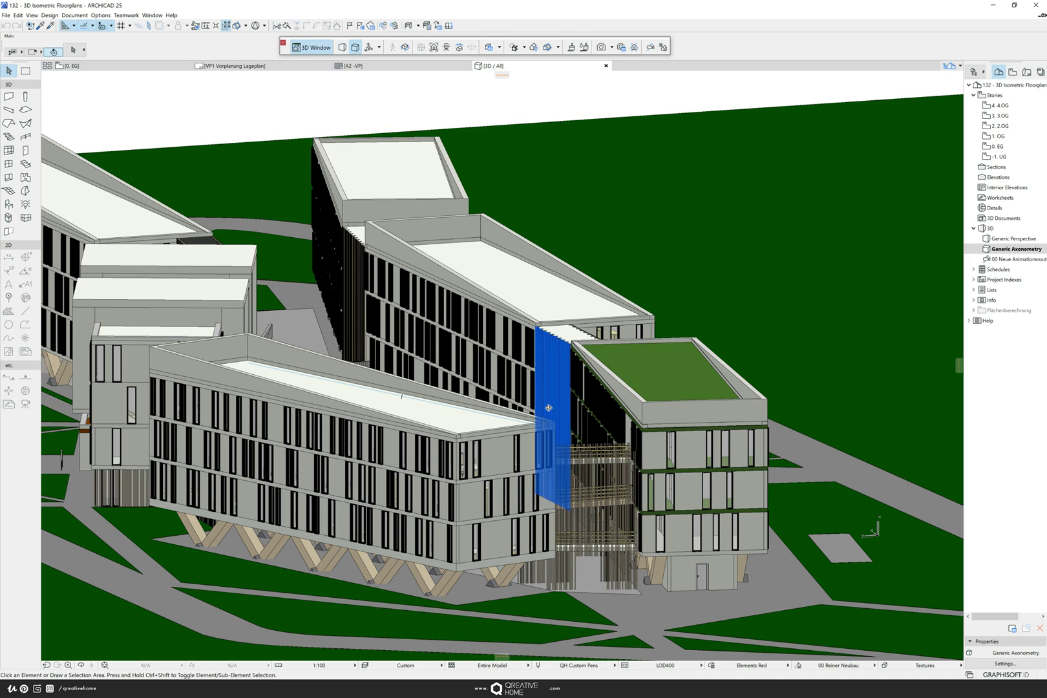
shift+middle_drag(531, 409, 578, 322)
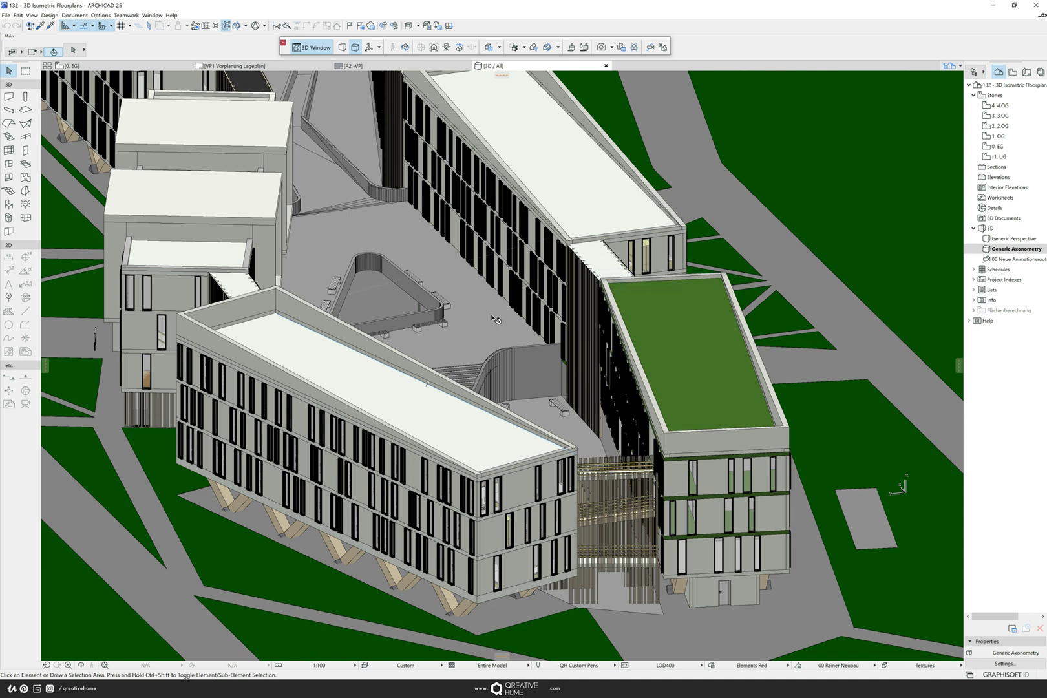
drag(498, 302, 498, 299)
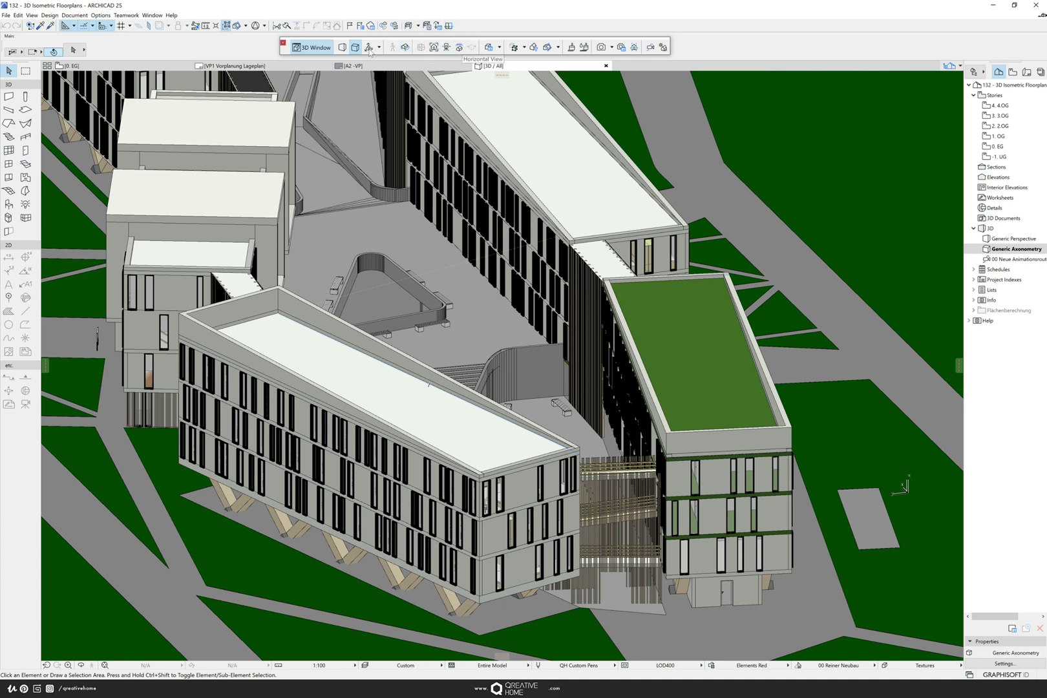
Enable 3D Cutaway, lower the cutting plane through the storey and tilt to near top-down
click(549, 49)
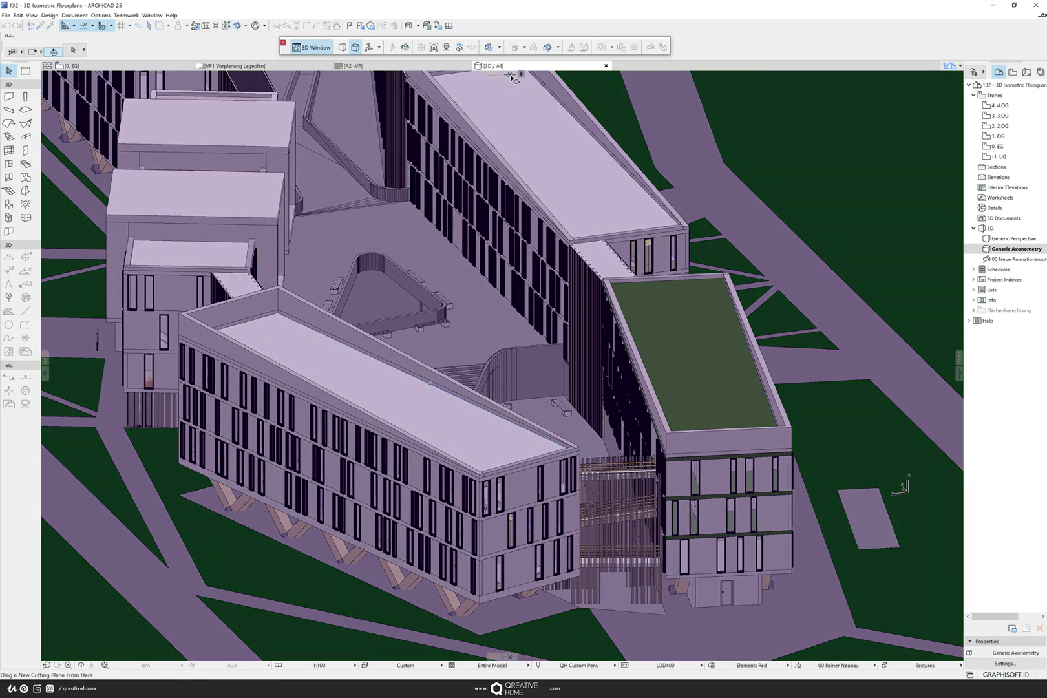
drag(511, 74, 513, 339)
mouse_move(430, 459)
shift+middle_down()
mouse_move(439, 414)
mouse_move(442, 499)
mouse_move(467, 452)
mouse_move(474, 470)
mouse_move(425, 477)
shift+middle_up()
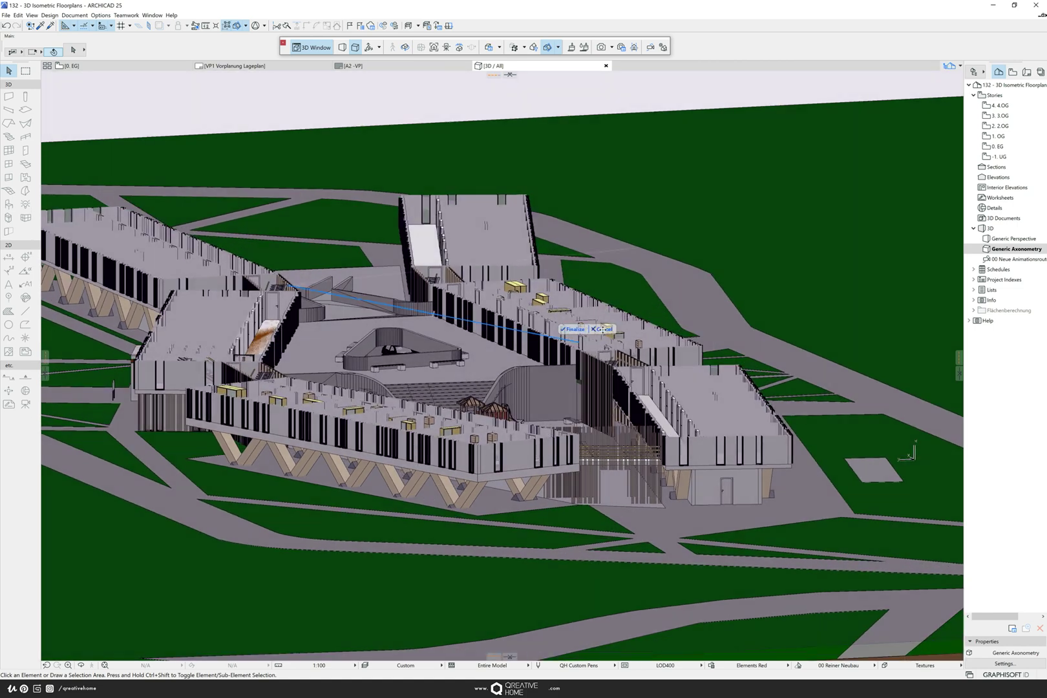
shift+middle_drag(464, 404, 474, 438)
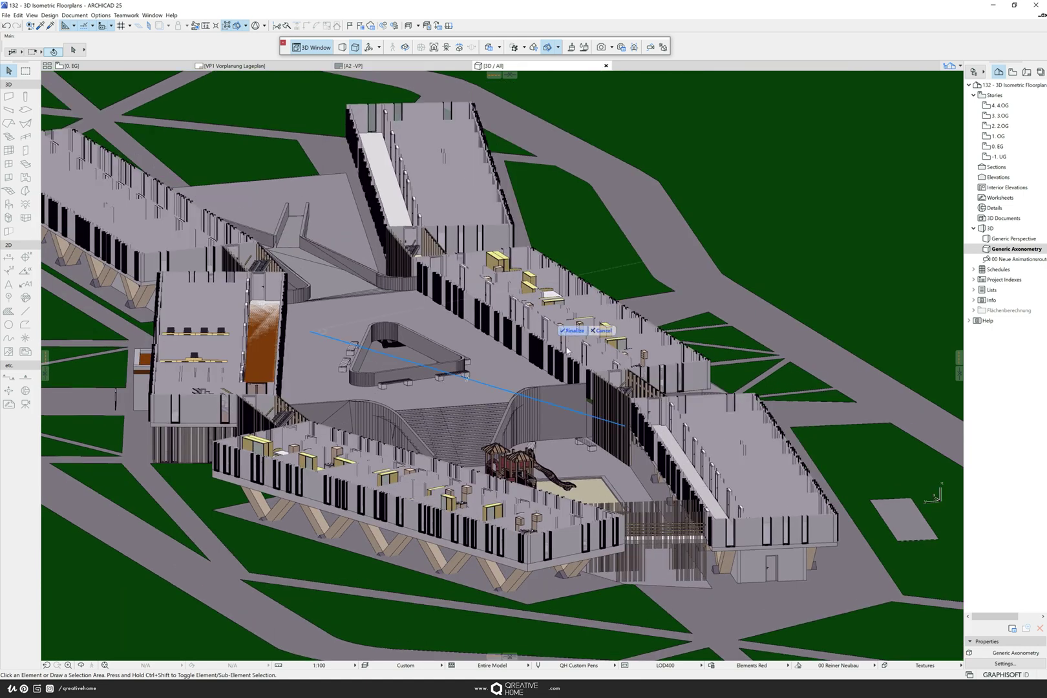
shift+middle_drag(534, 431, 524, 429)
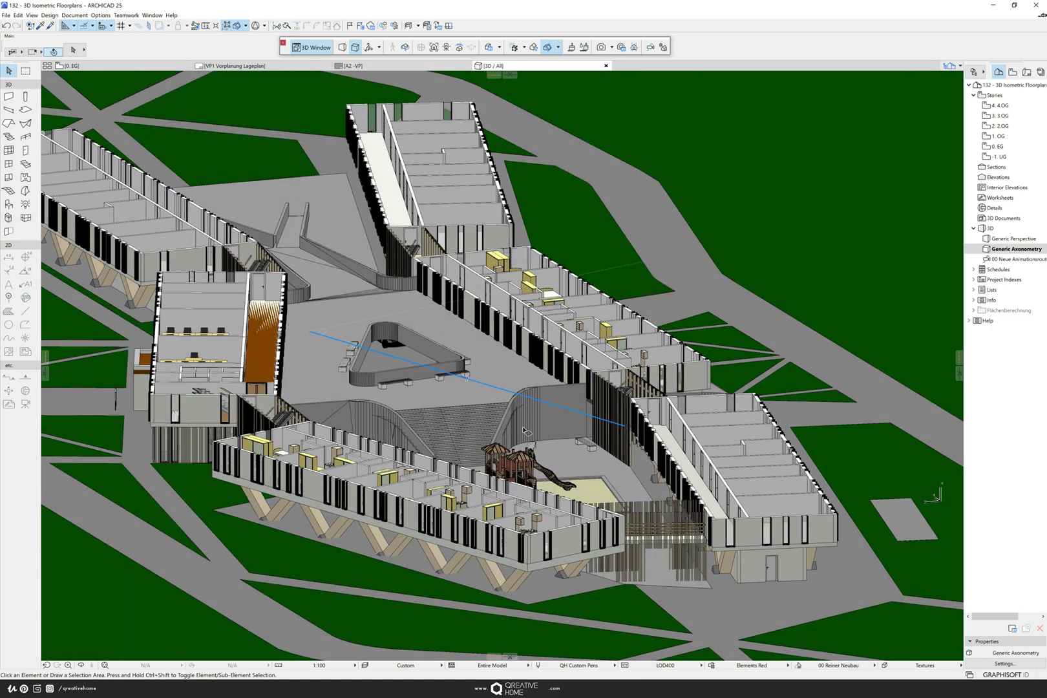
Zoom in, pan and rotate to frame the furnished office wing beside the playground
scroll(507, 261, up, 5)
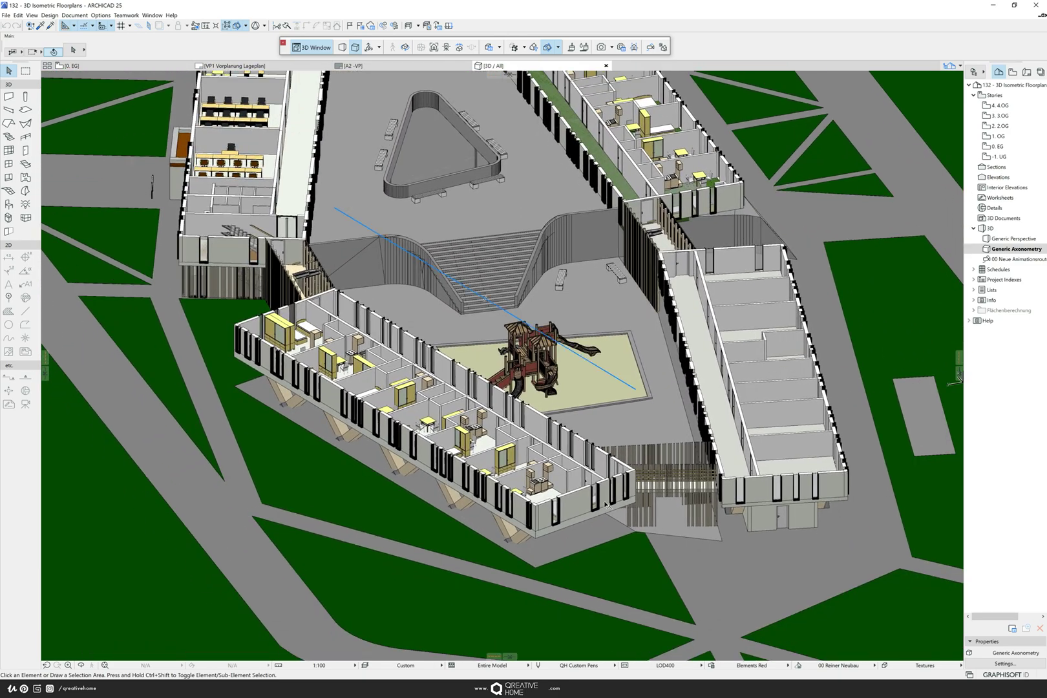
scroll(403, 392, up, 5)
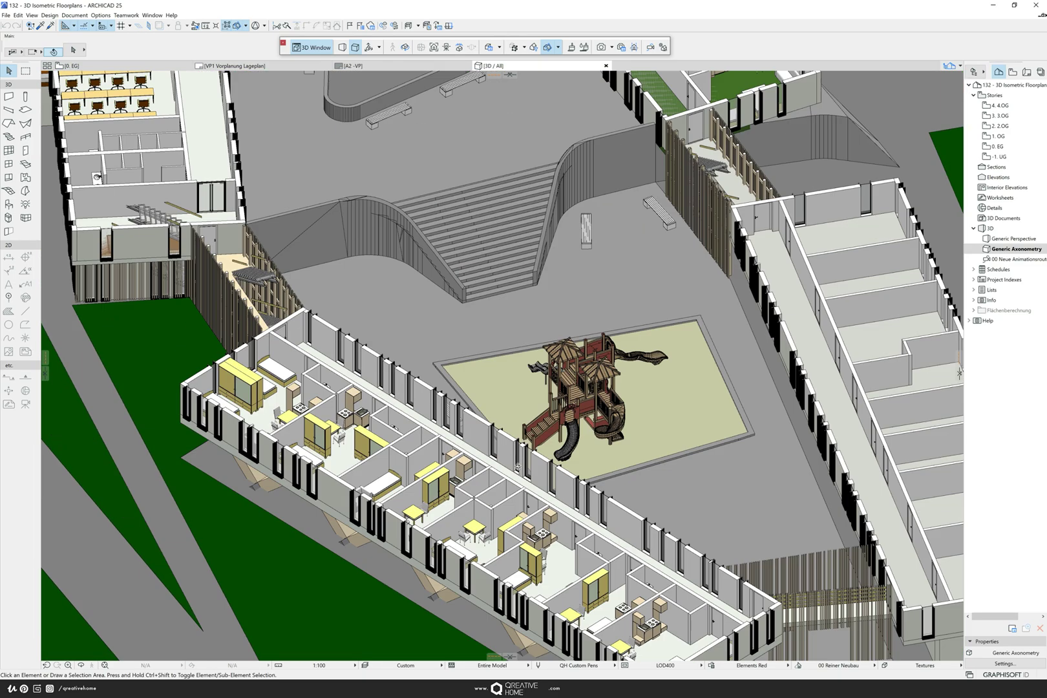
scroll(426, 341, up, 3)
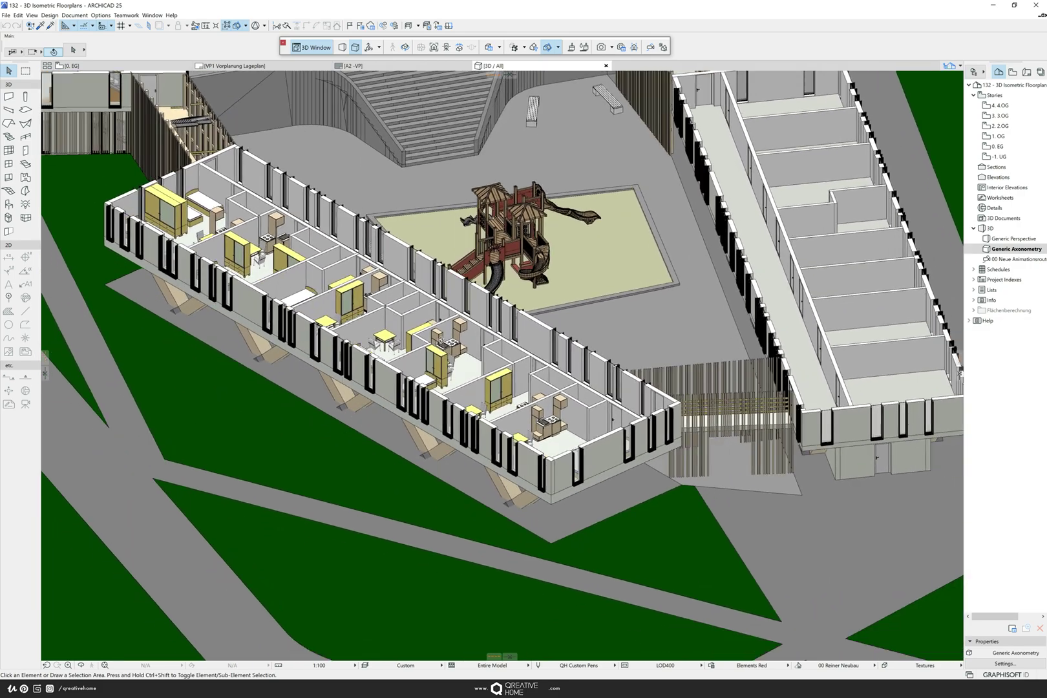
scroll(509, 373, up, 4)
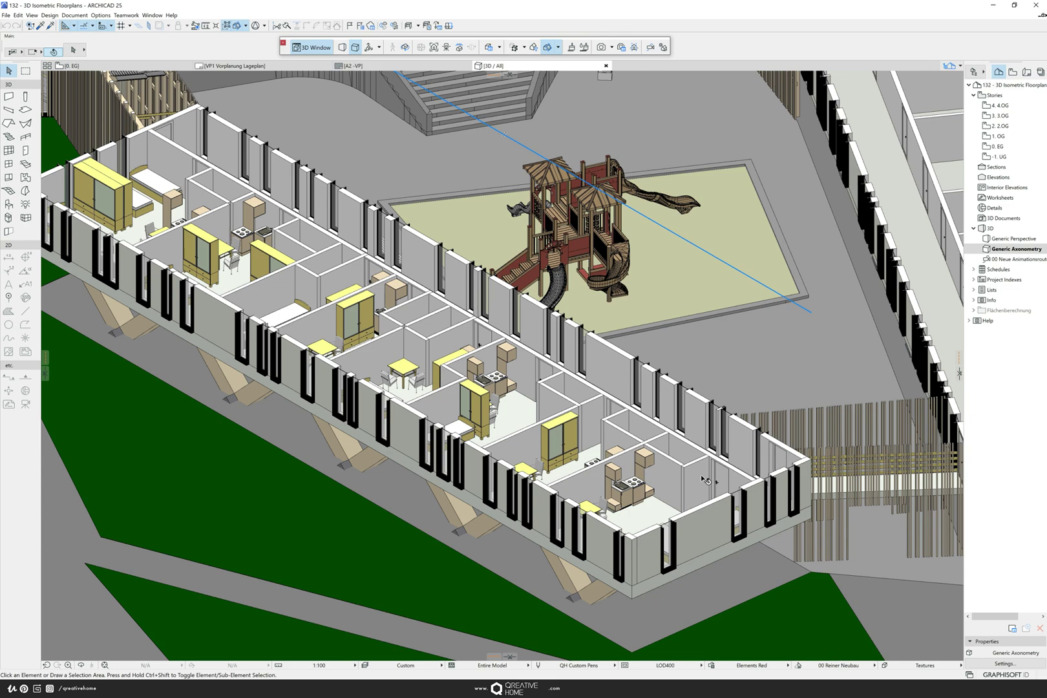
scroll(703, 480, up, 3)
shift+middle_drag(741, 502, 568, 469)
scroll(637, 475, up, 2)
scroll(569, 469, up, 2)
shift+middle_drag(582, 236, 569, 221)
shift+middle_drag(573, 419, 532, 457)
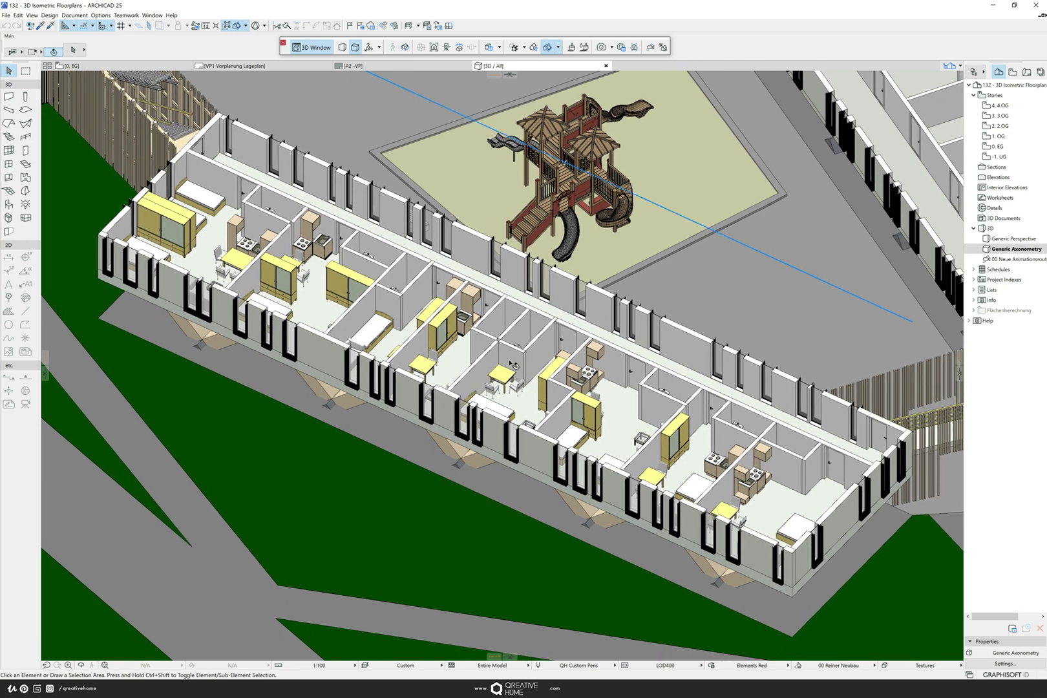
Save the current view in the View Map as Generic Axonometry and open it
click(1012, 72)
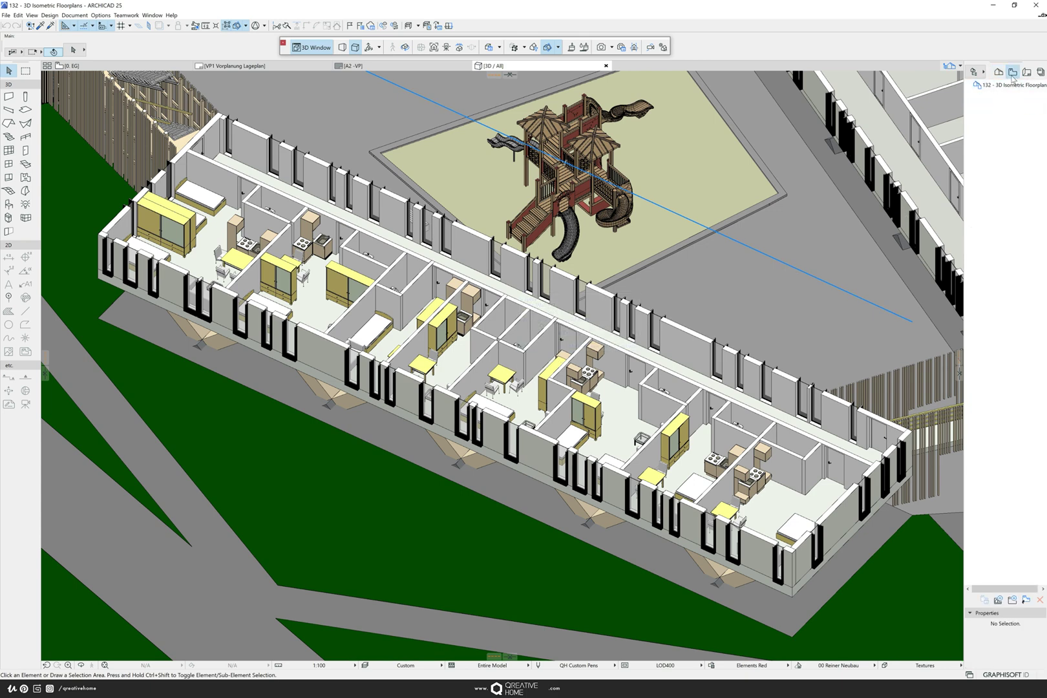
click(999, 601)
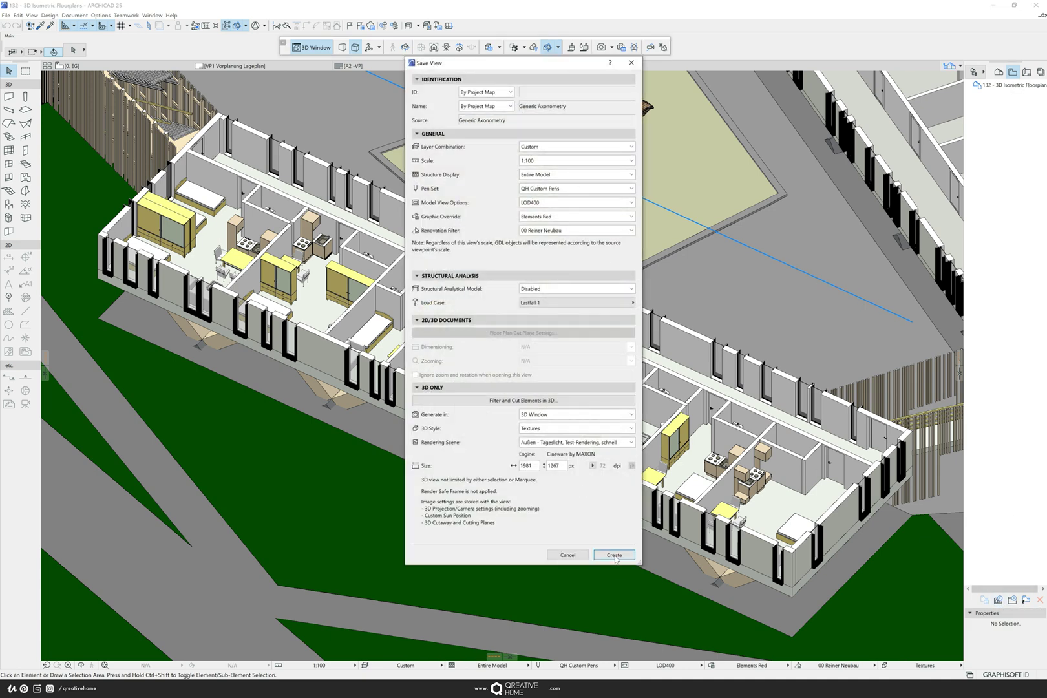
click(614, 554)
double_click(989, 96)
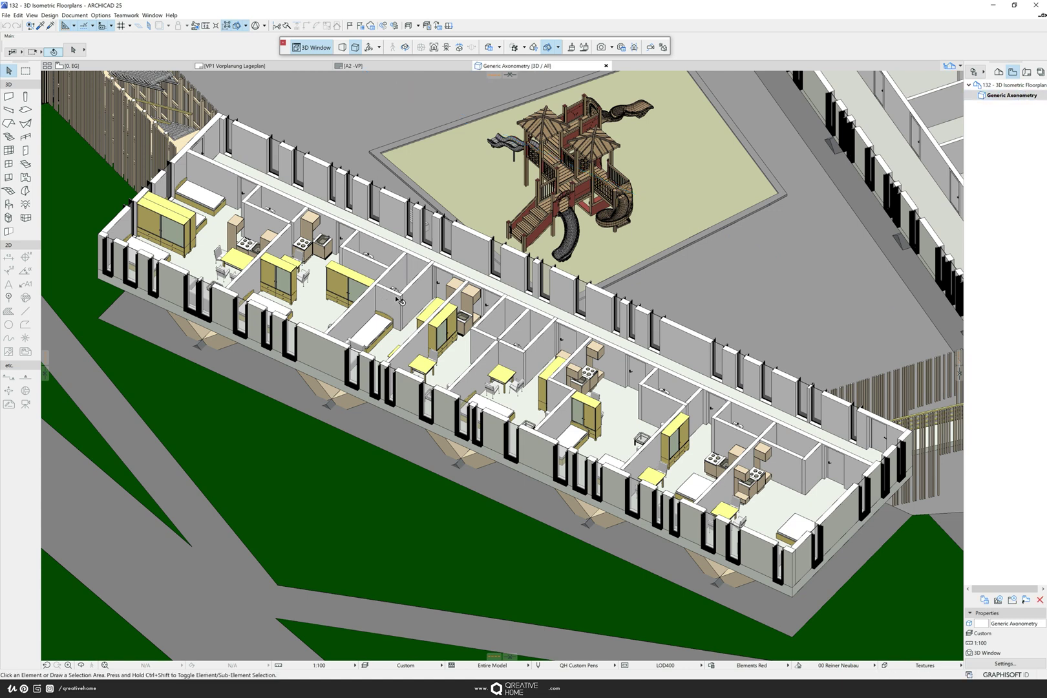
Zoom and pan around the site, then reopen the saved office-wing close-up
scroll(402, 309, down, 3)
scroll(290, 350, down, 5)
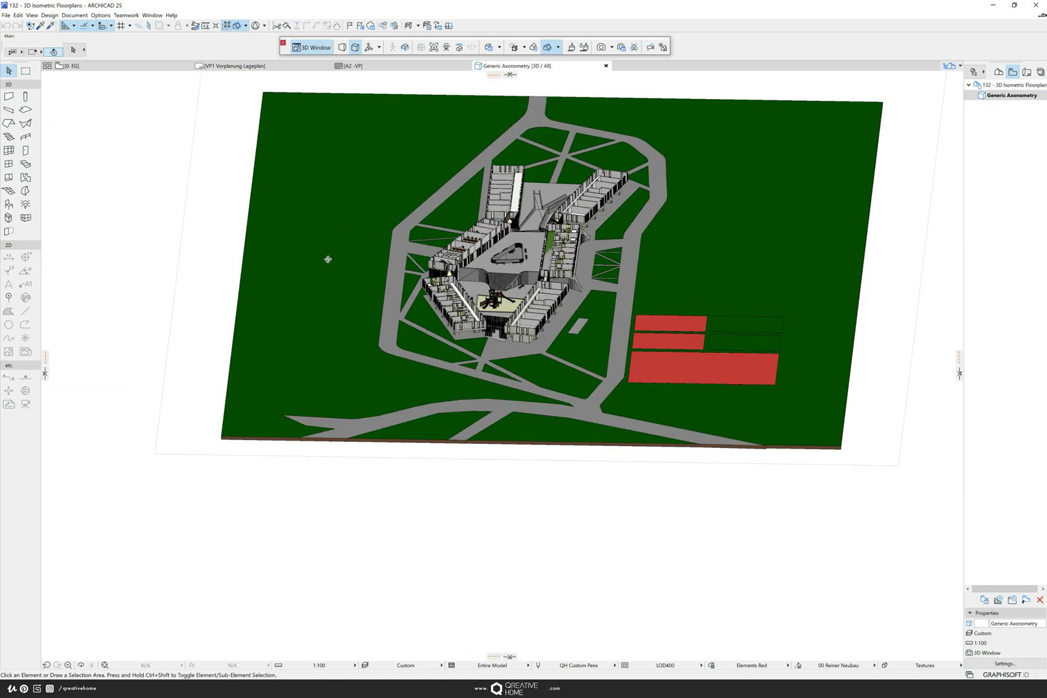
scroll(561, 318, up, 5)
middle_drag(560, 320, 516, 335)
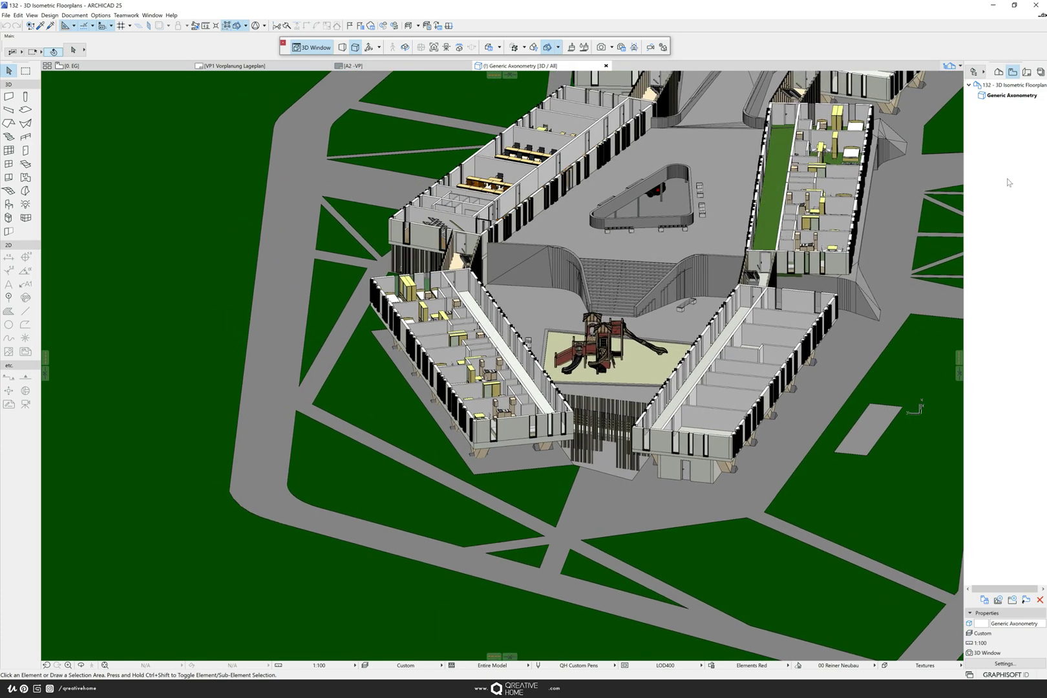
double_click(1012, 95)
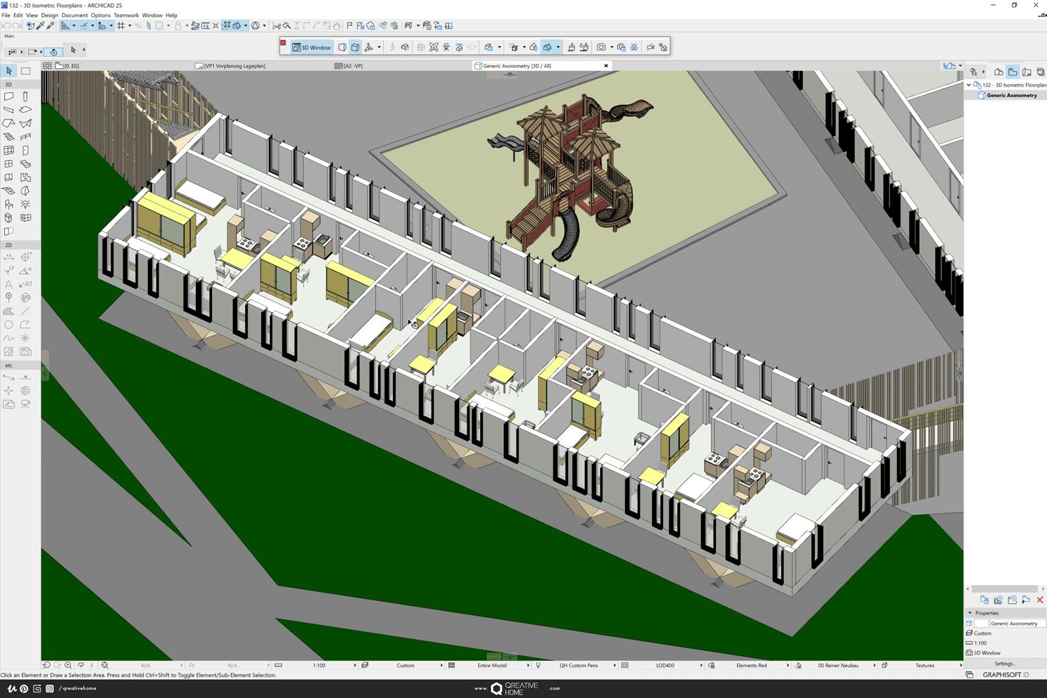
mouse_move(412, 323)
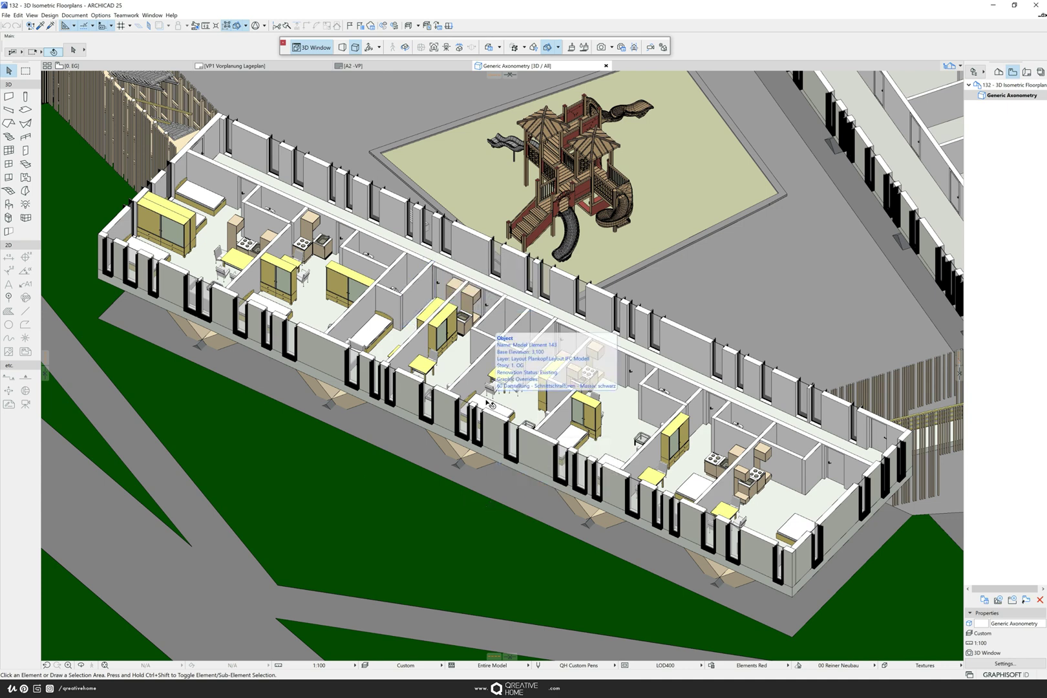
mouse_move(463, 461)
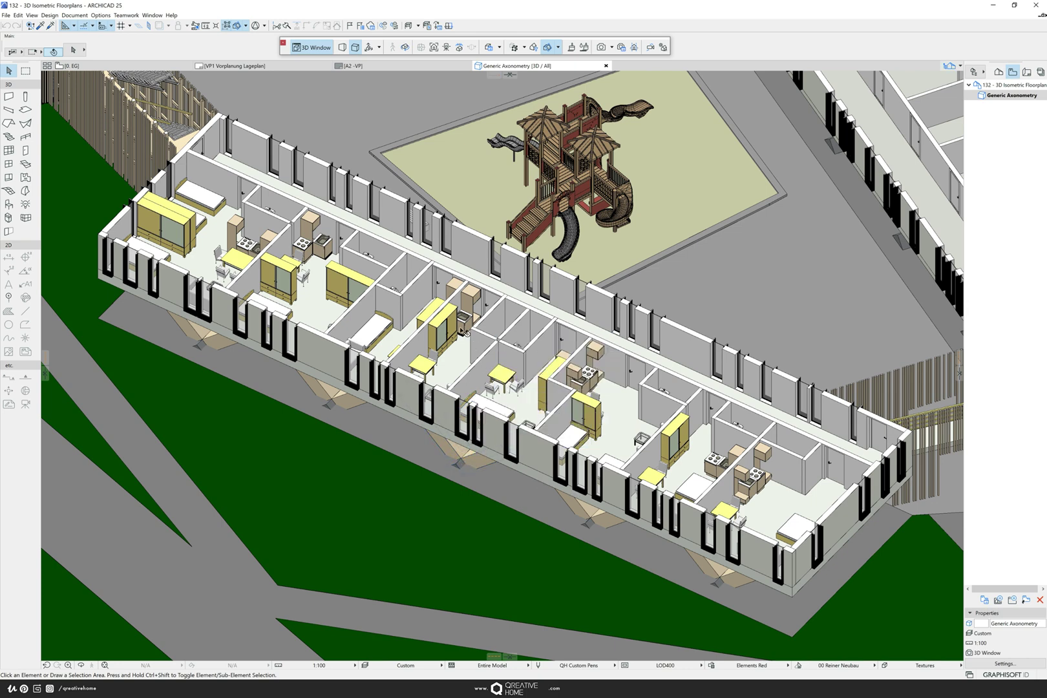
Apply the White Model and Shadows 3D style with dark grey model contours
click(885, 665)
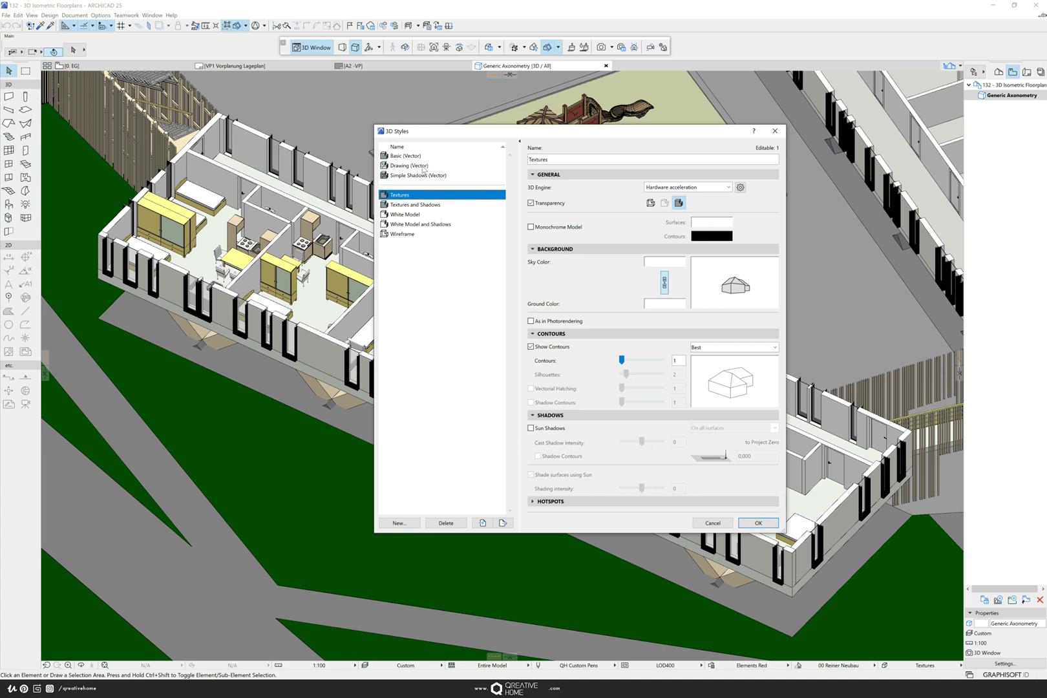
click(414, 224)
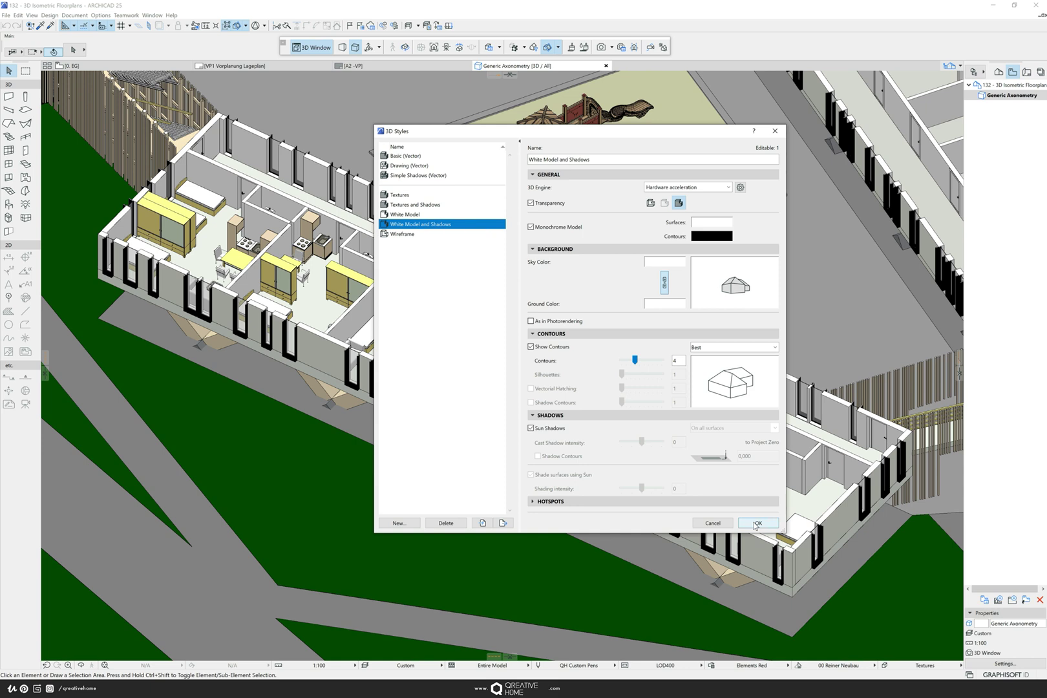
click(710, 238)
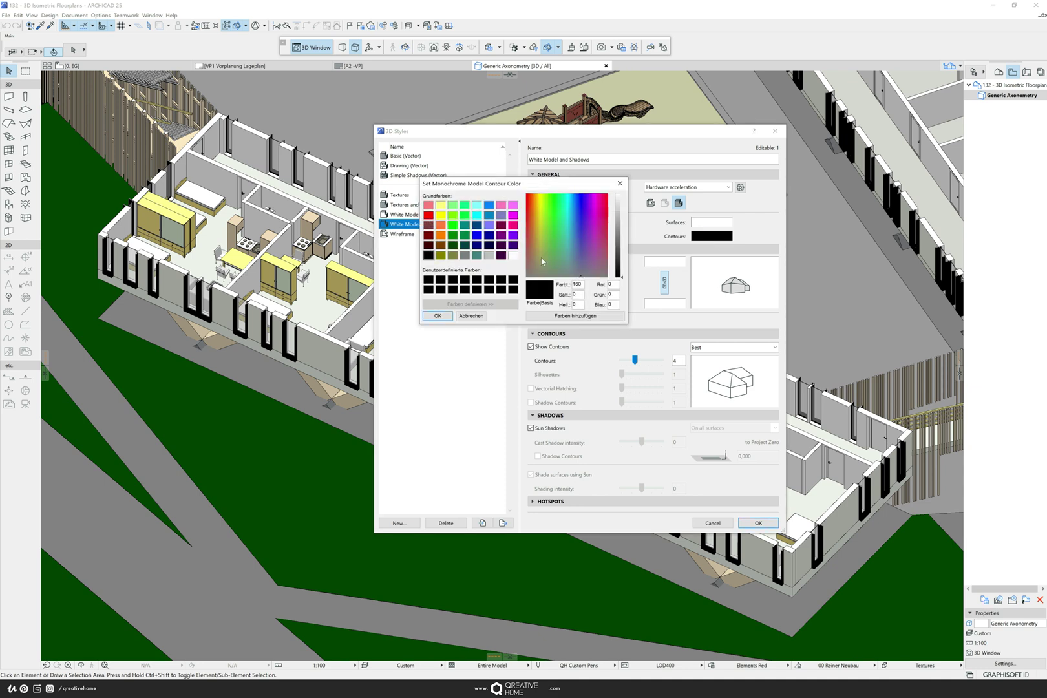
drag(623, 267, 623, 253)
click(574, 315)
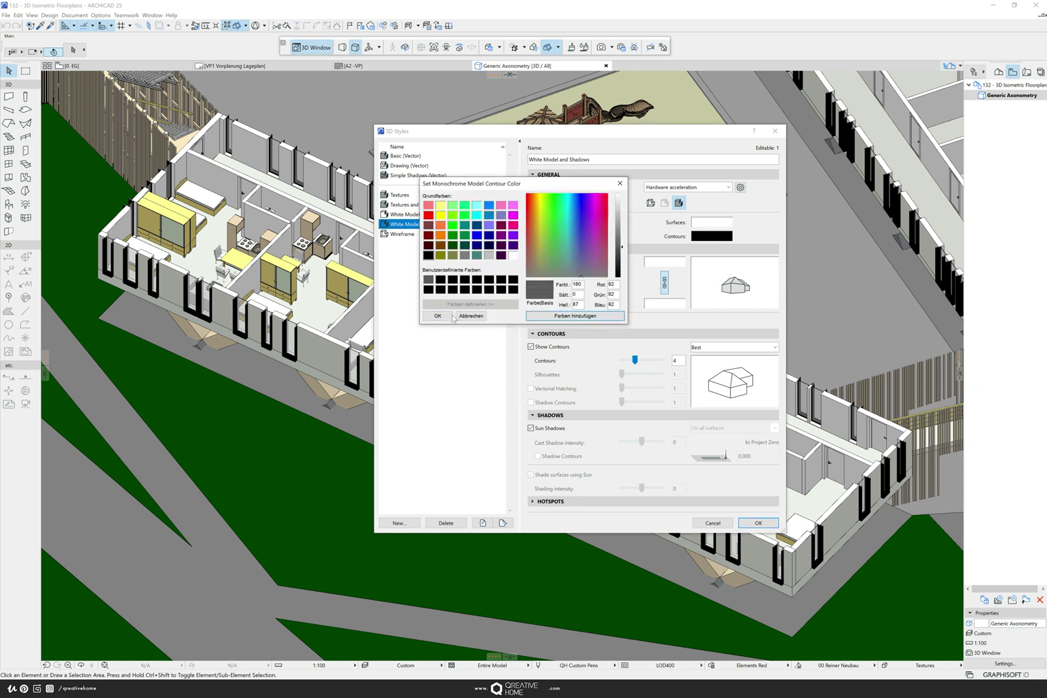
click(428, 280)
click(438, 315)
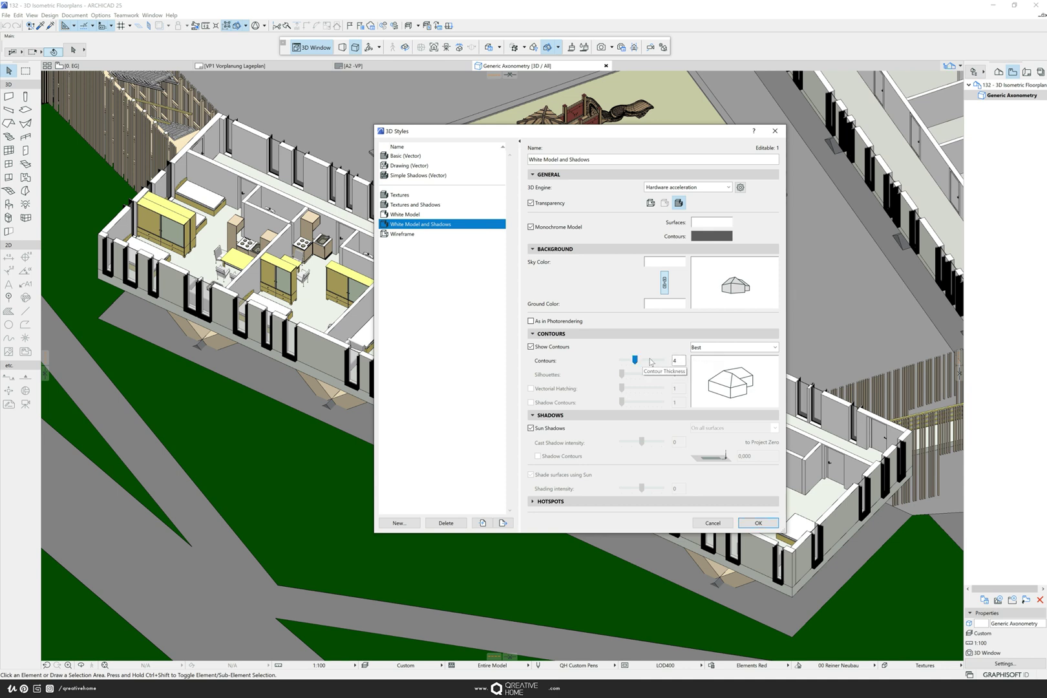
click(759, 524)
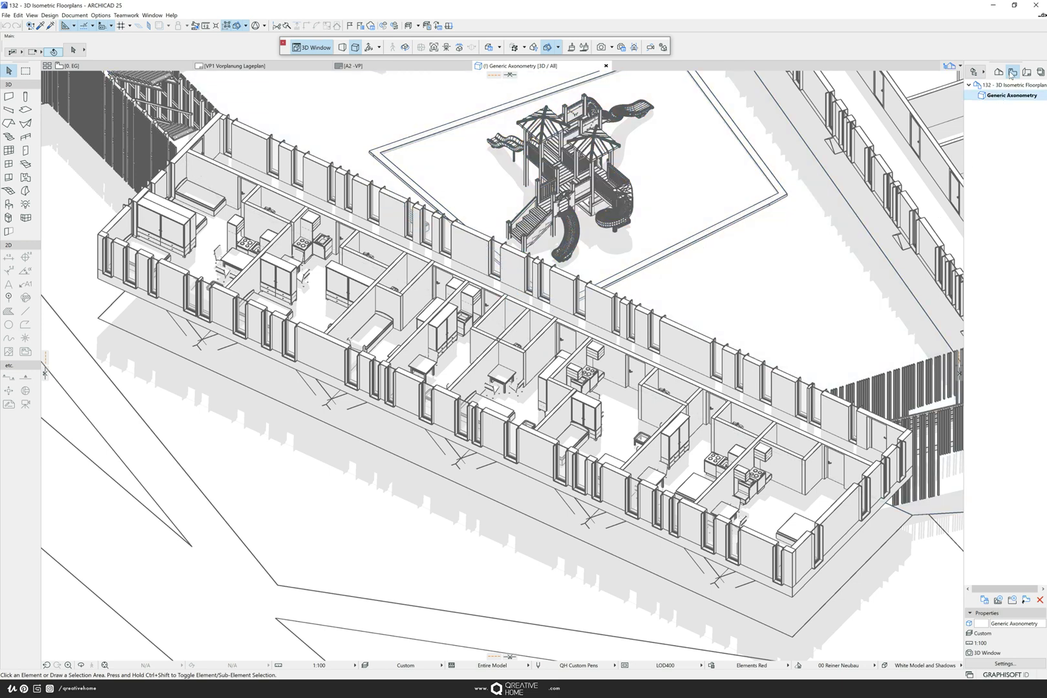
Redefine the Generic Axonometry view with the current white-model window settings
right_click(997, 99)
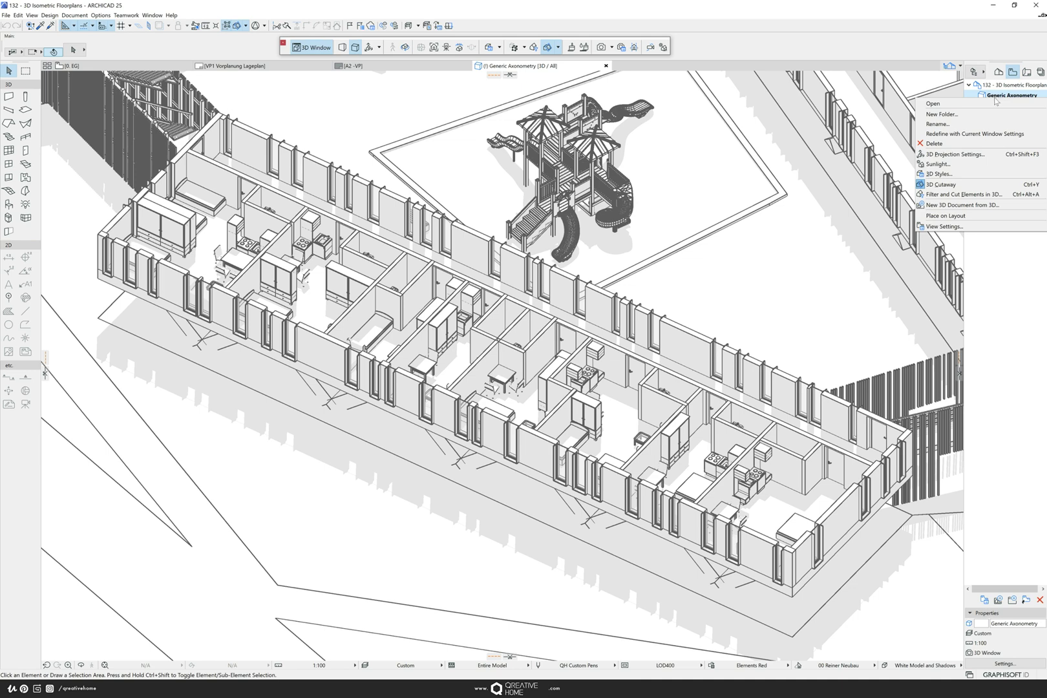
click(952, 134)
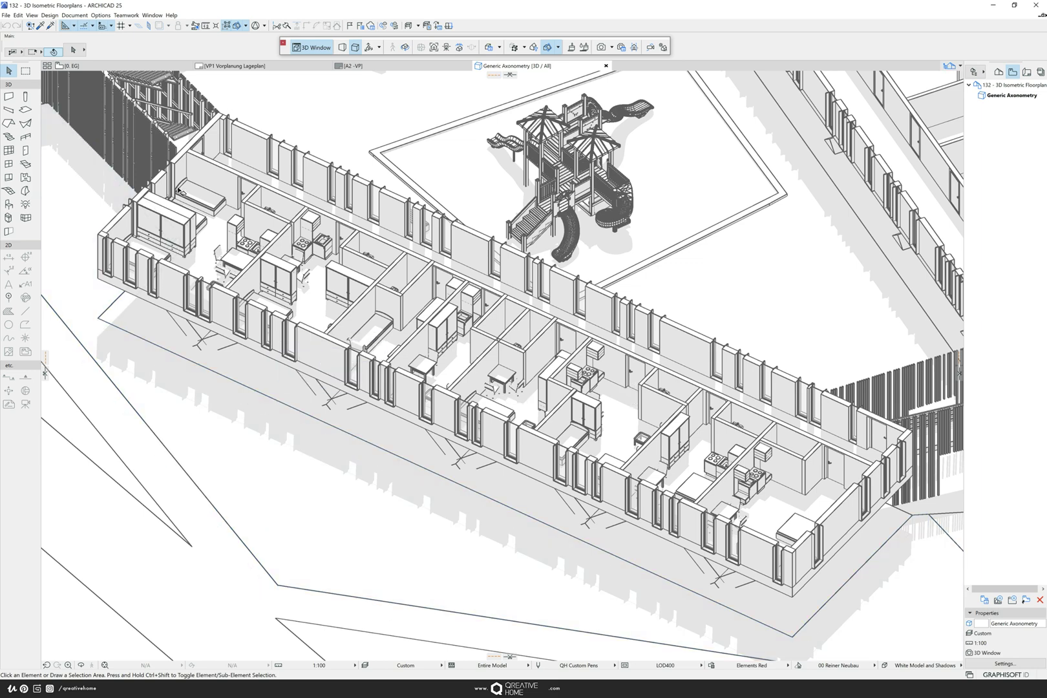
mouse_move(310, 302)
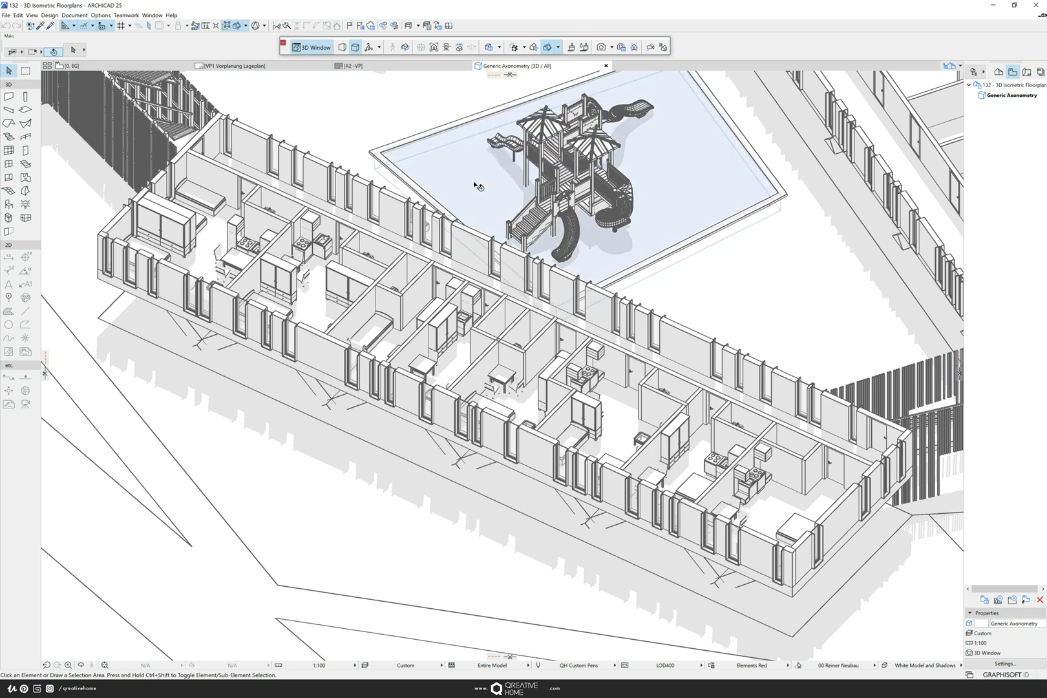
mouse_move(478, 187)
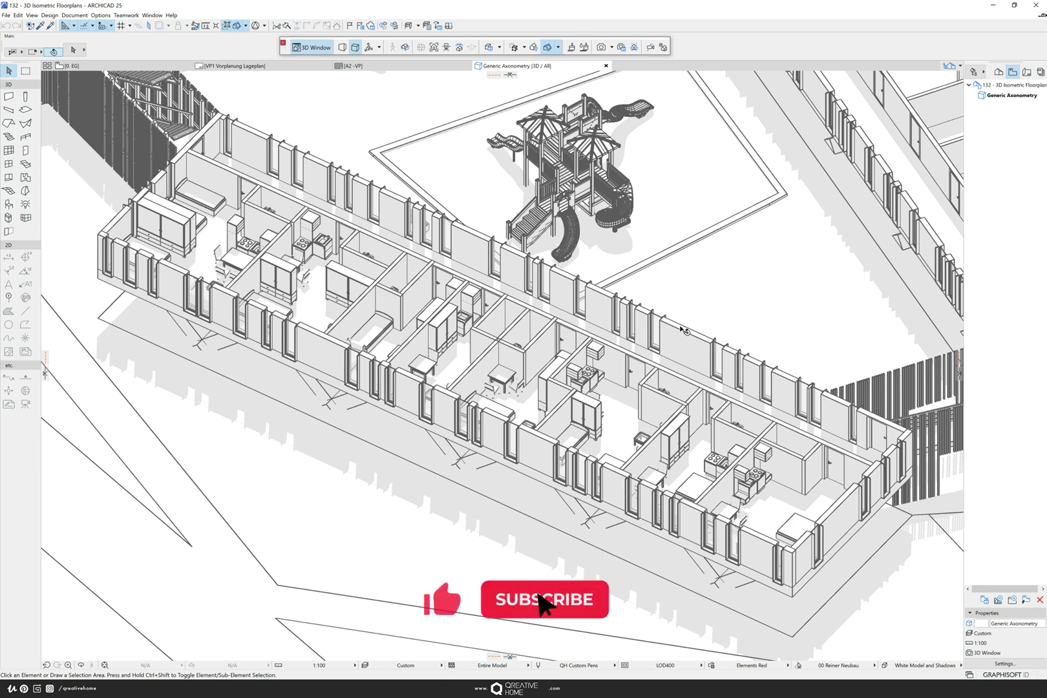
mouse_move(267, 286)
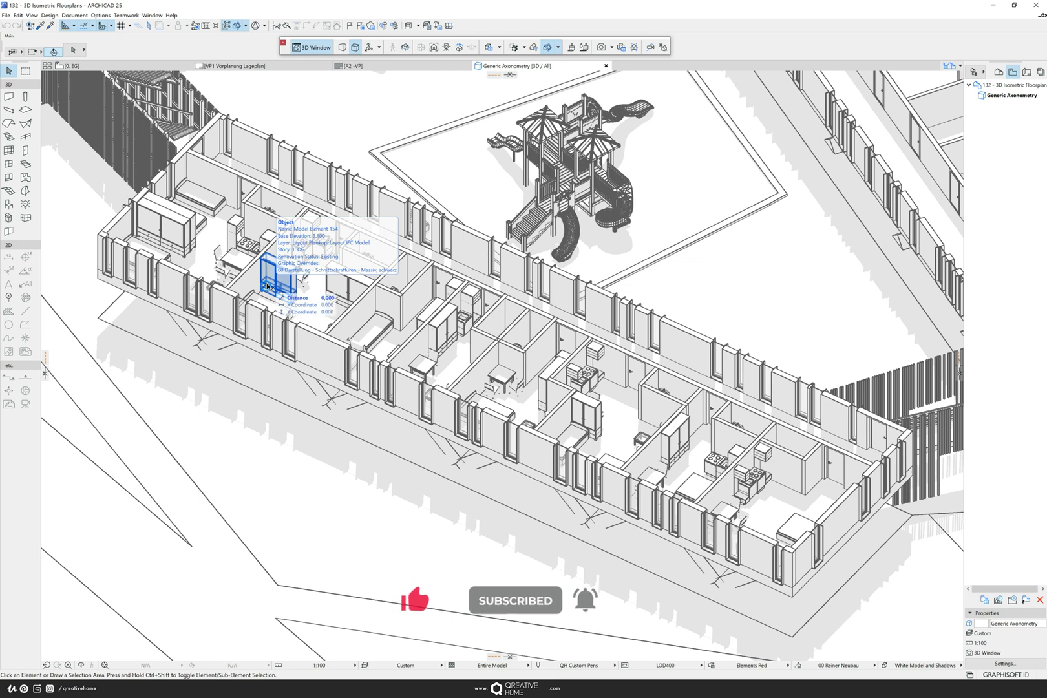
click(266, 286)
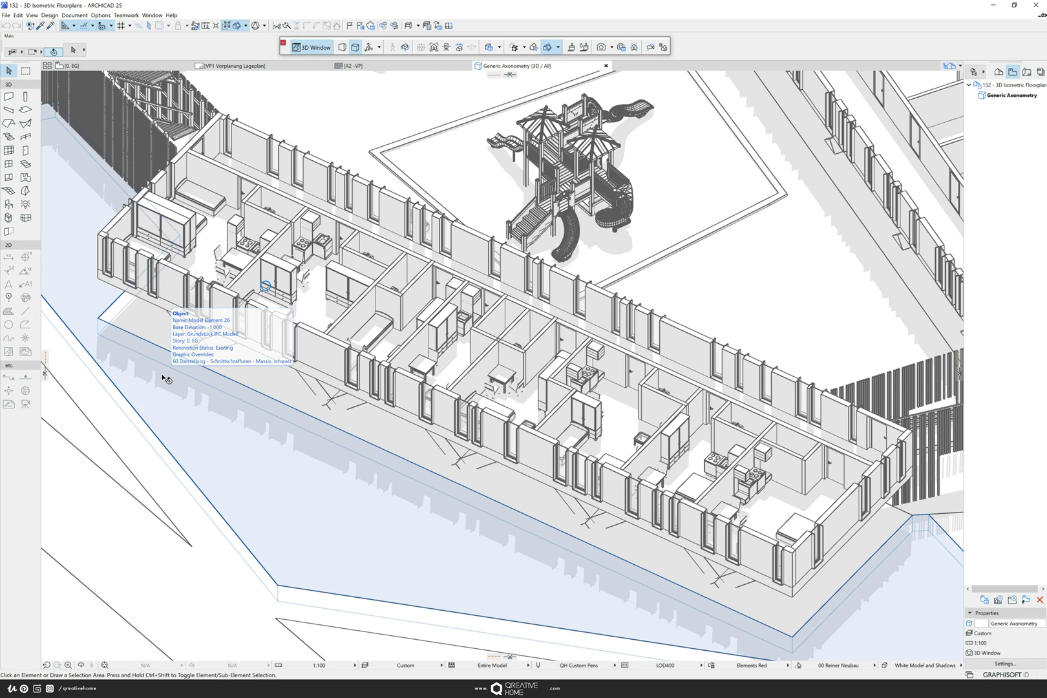
mouse_move(183, 399)
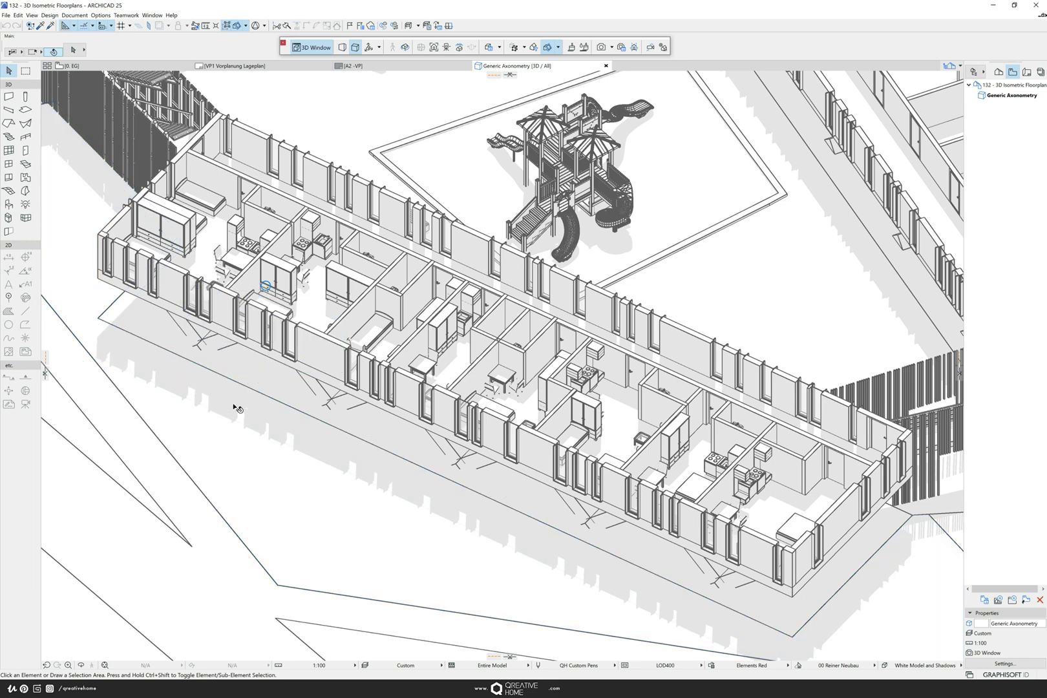
Select and check the front wall, a two-box object, an exterior wall and the ground slab
click(336, 355)
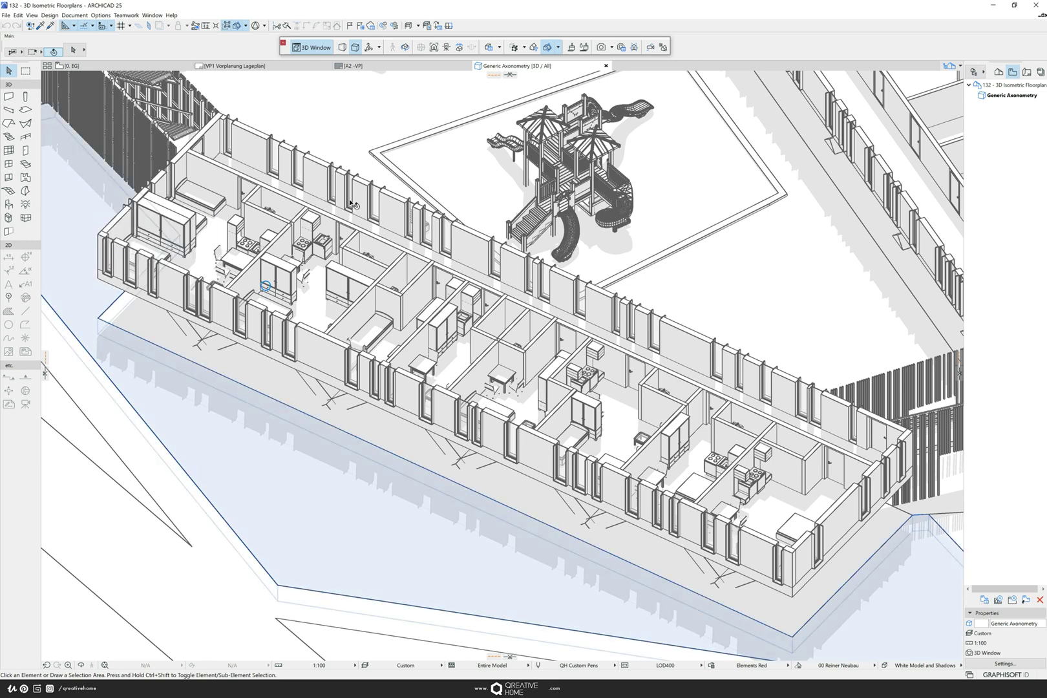
click(589, 355)
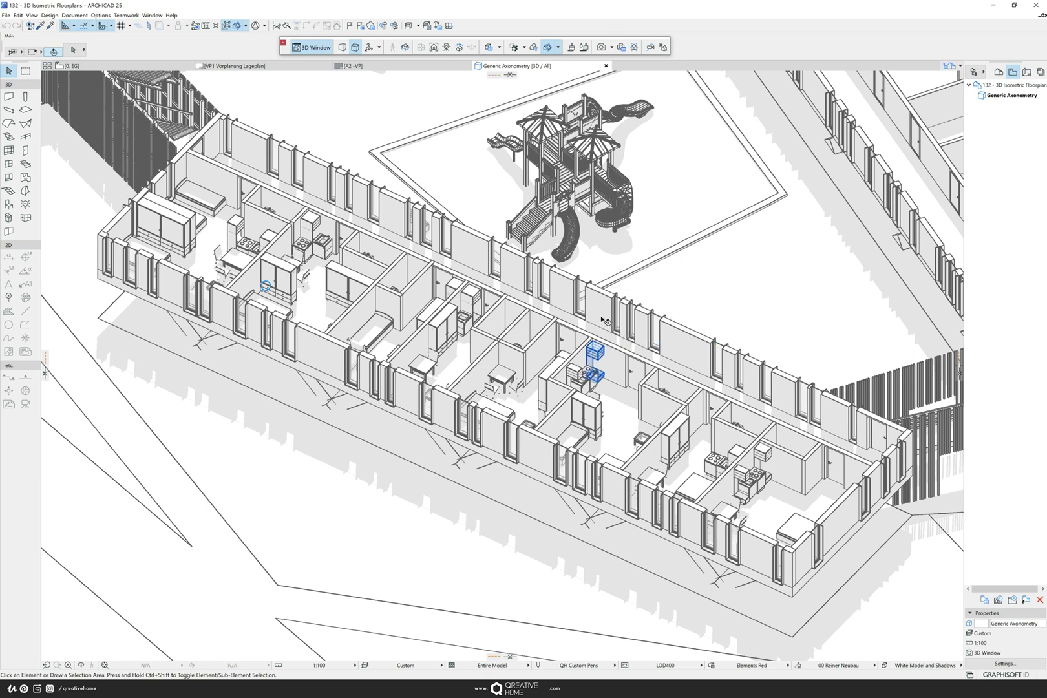
key(Escape)
click(564, 275)
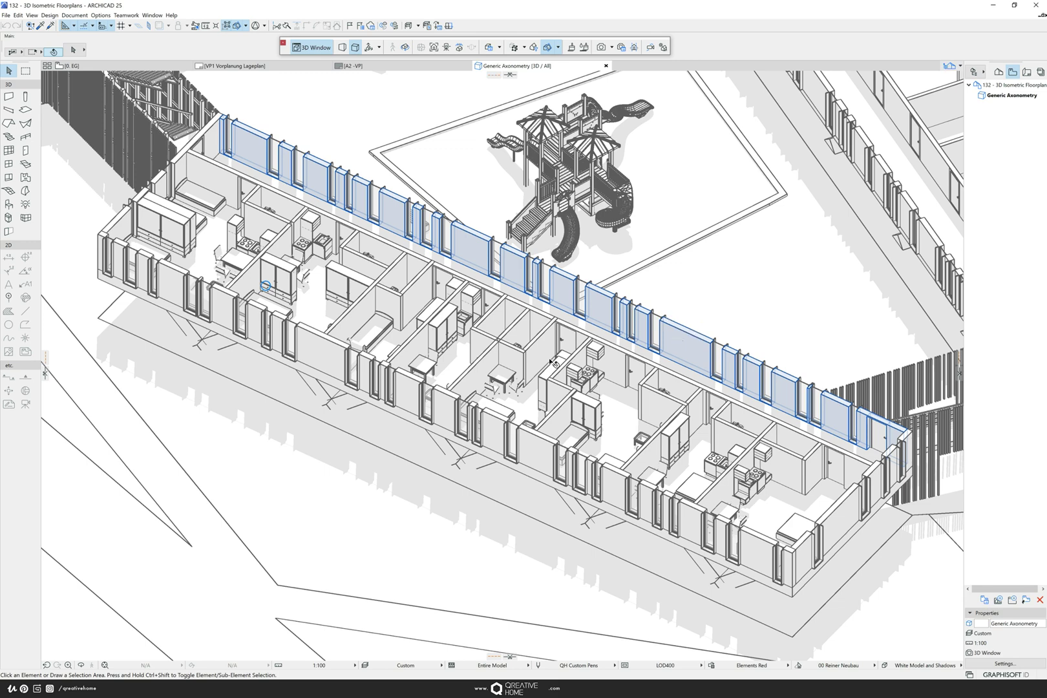
key(Escape)
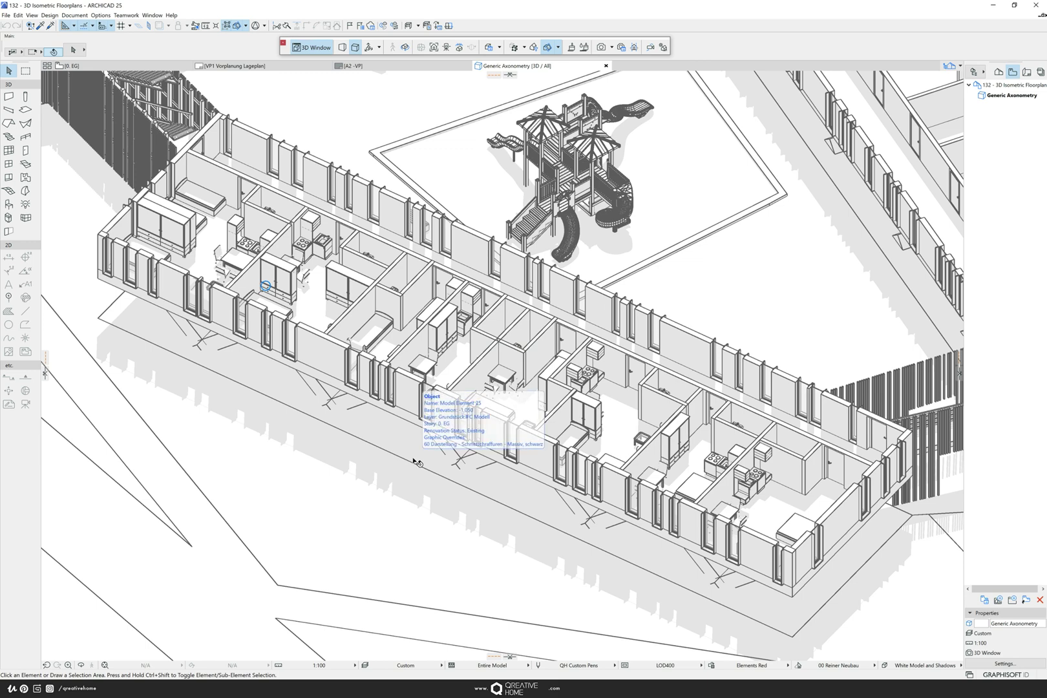
click(377, 450)
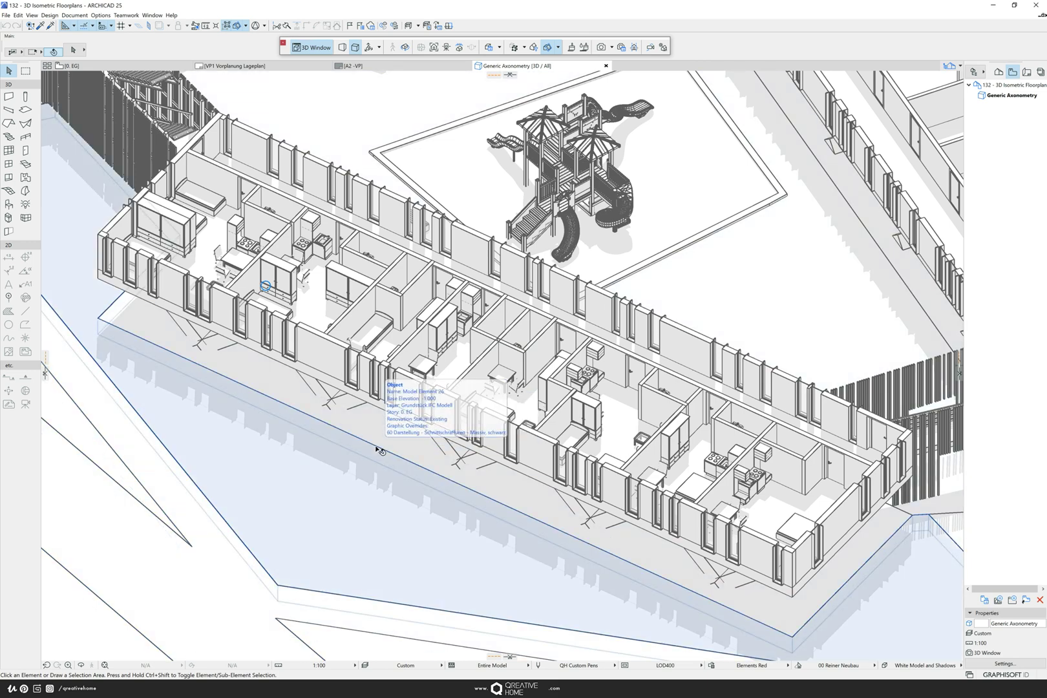
key(Escape)
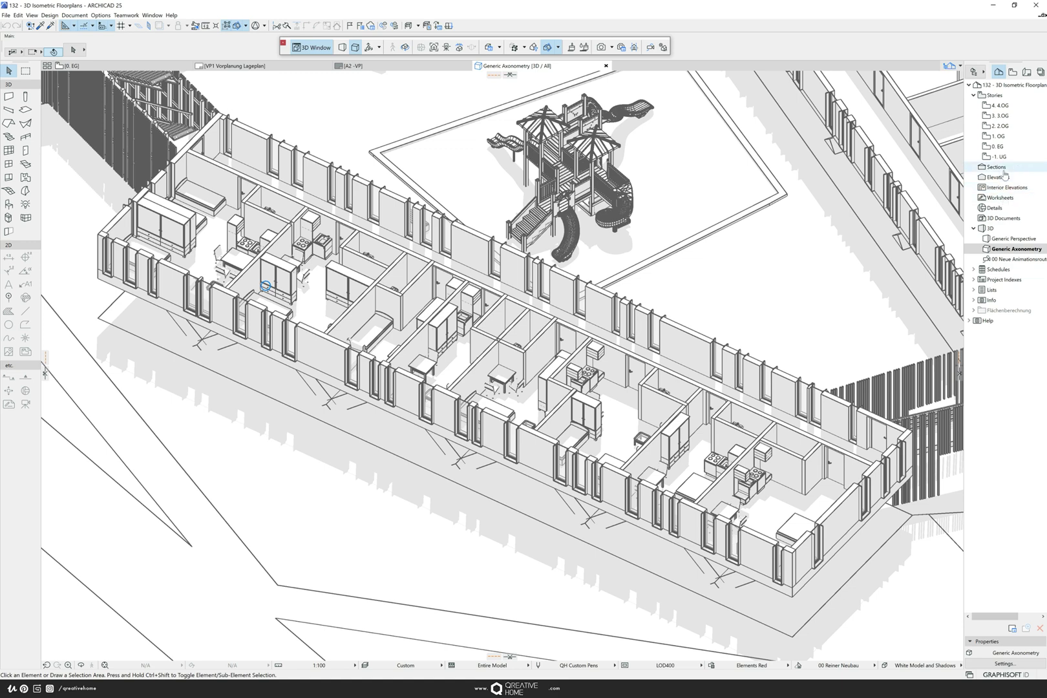
Create a new 3D document from the 3D view with Reference ID 123, Axonometry
click(992, 219)
right_click(991, 219)
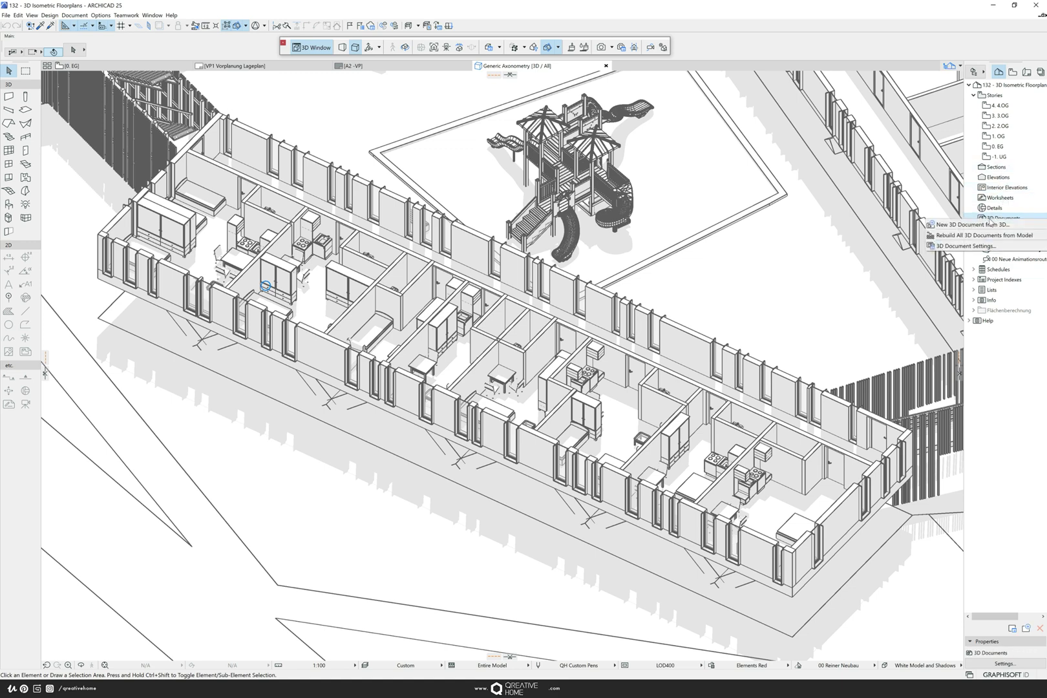
click(973, 224)
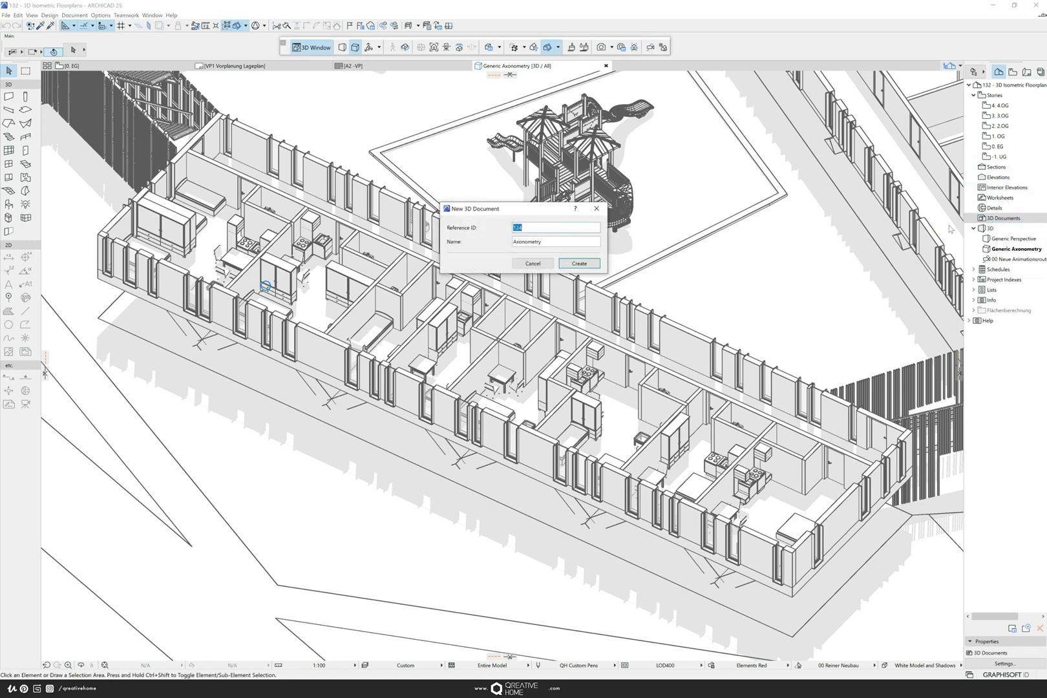
text(12)
click(566, 263)
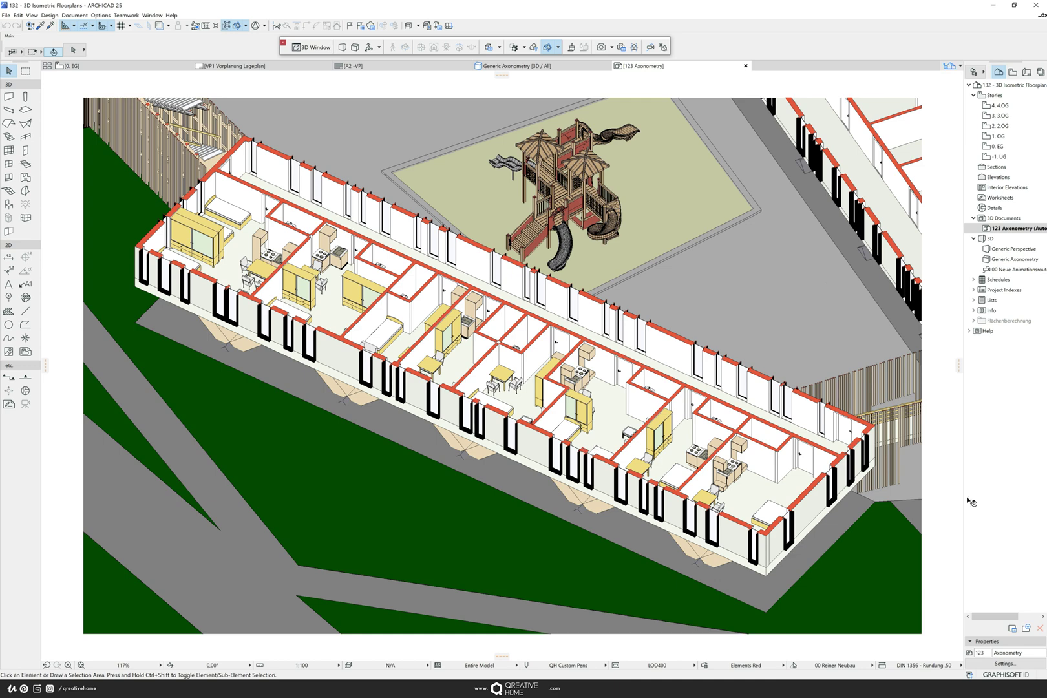
Review the 123 Axonometry document settings without changes, then list the graphic override combinations
click(1000, 665)
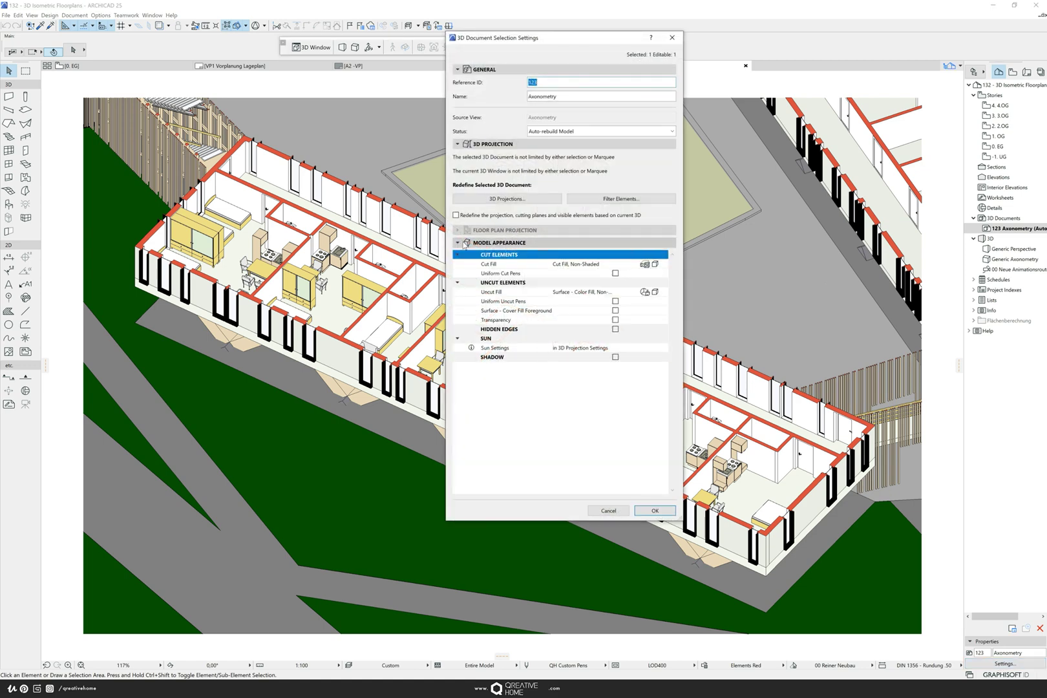
click(488, 246)
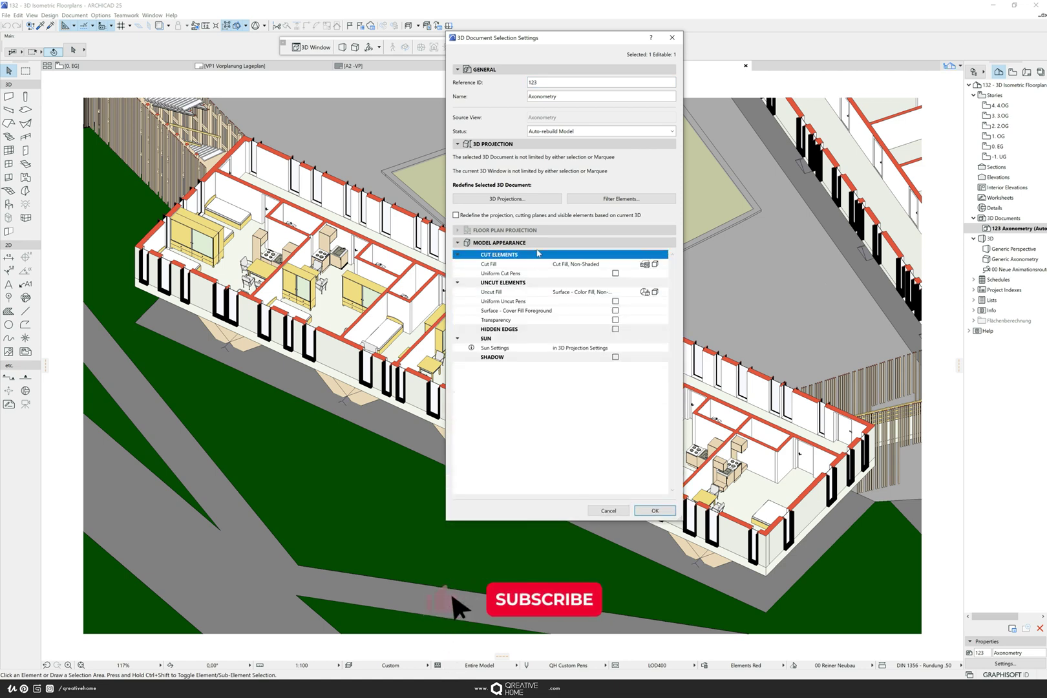
drag(550, 40, 560, 80)
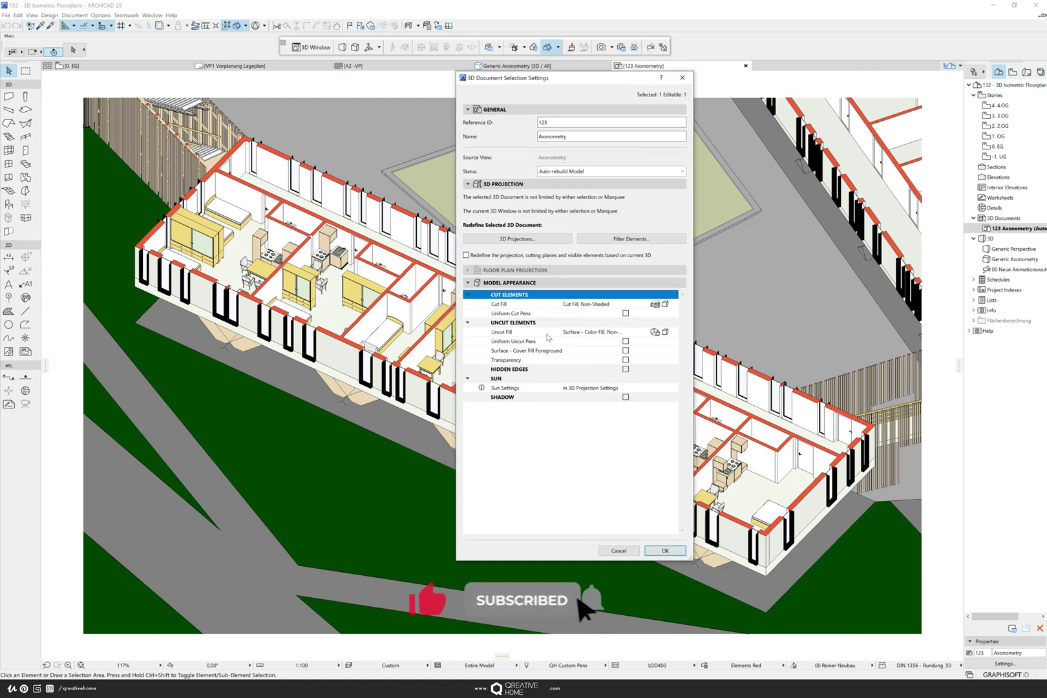
click(665, 551)
click(740, 666)
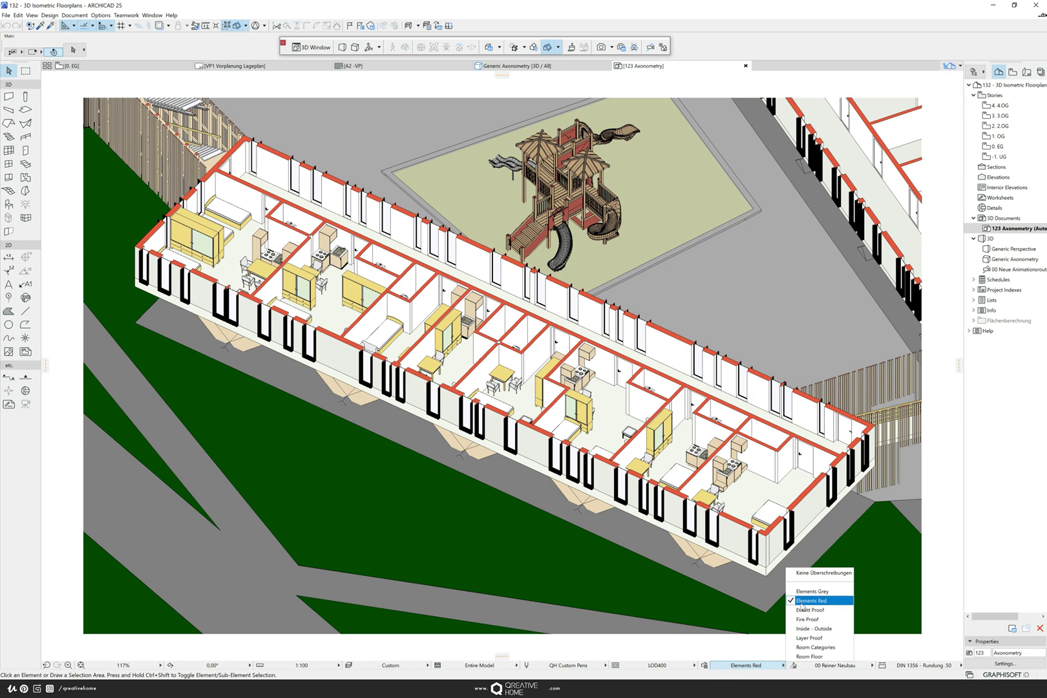
Choose Keine Überschreibungen so the axonometry's cut walls show white instead of red
click(807, 573)
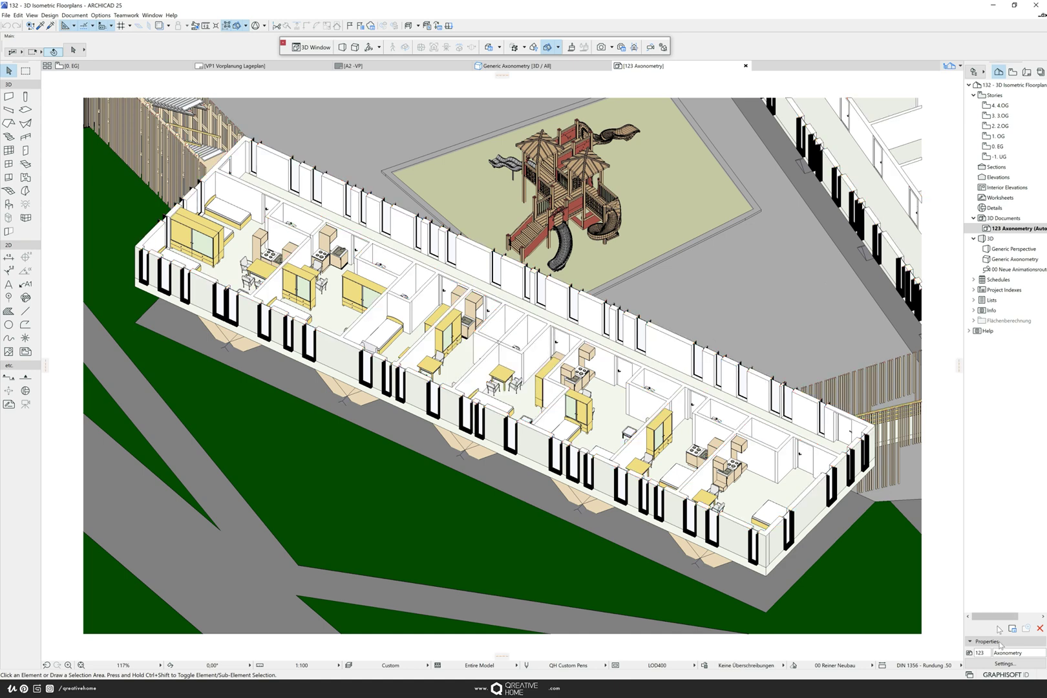
In the axonometry's settings, enable Uniform Cut Pens: cut line pen 238, cut fill foreground and background 196
click(992, 664)
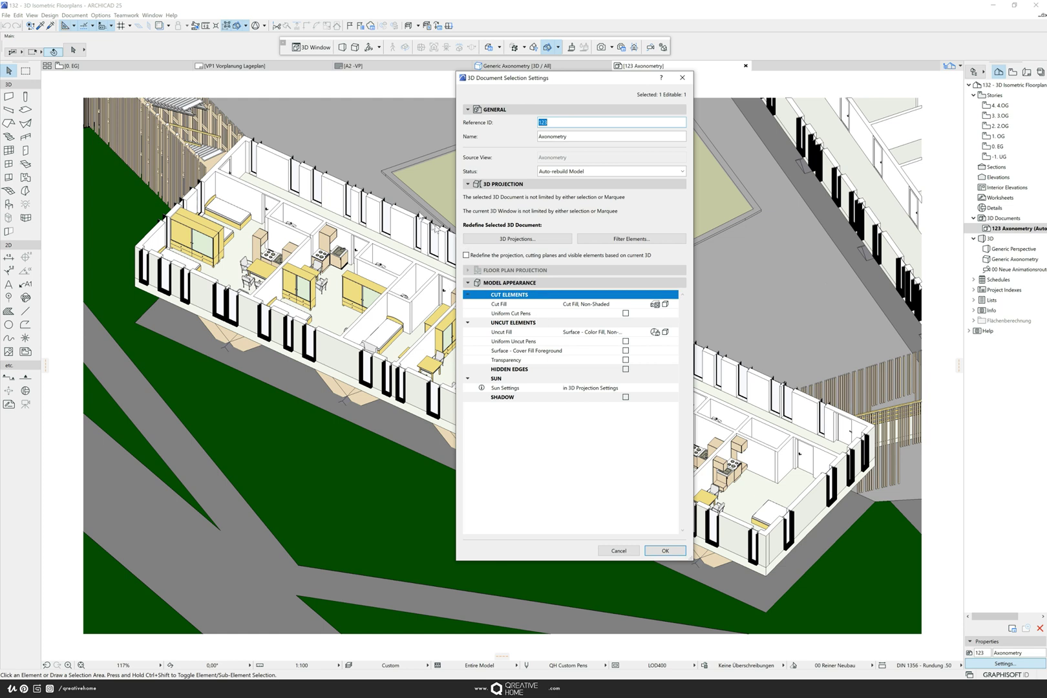
click(626, 314)
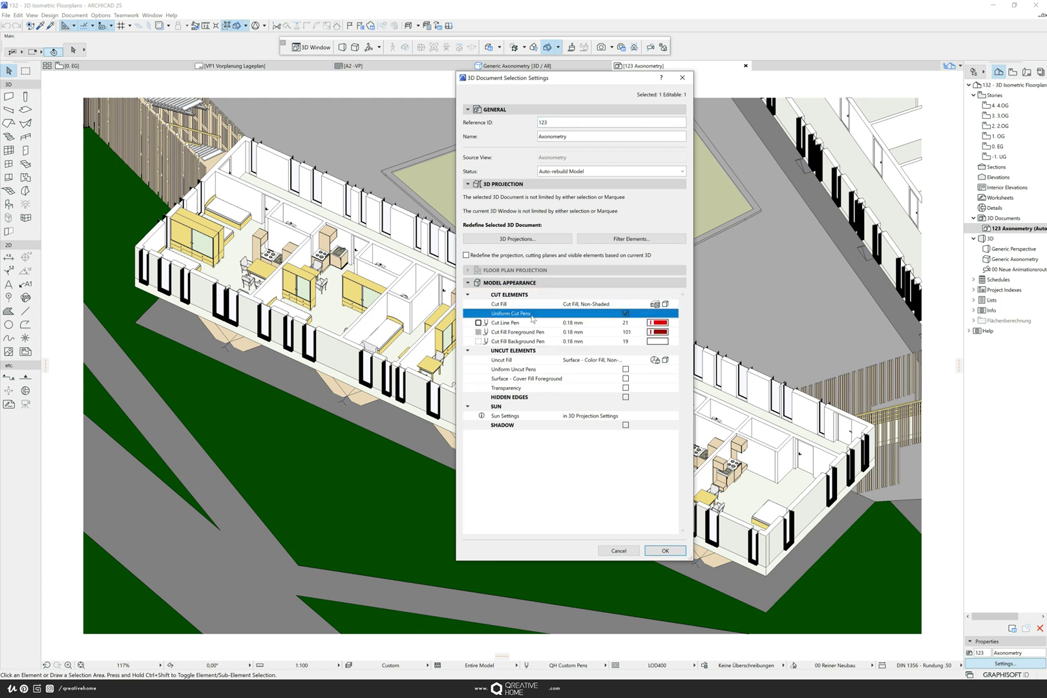
click(657, 323)
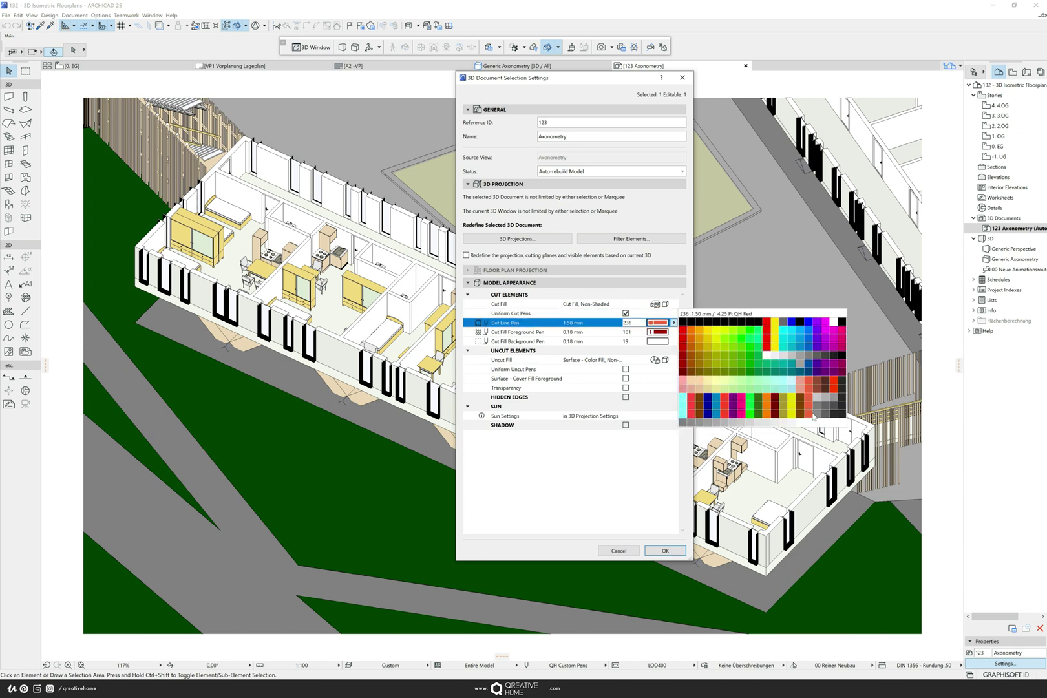
click(829, 416)
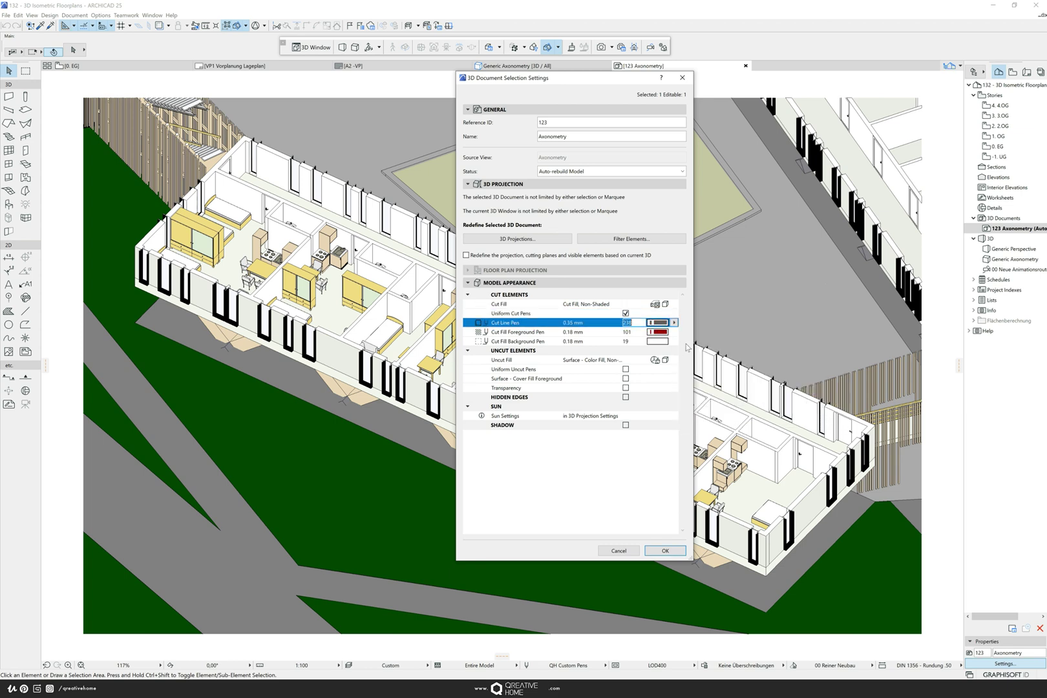
click(658, 332)
click(808, 412)
click(657, 342)
click(808, 422)
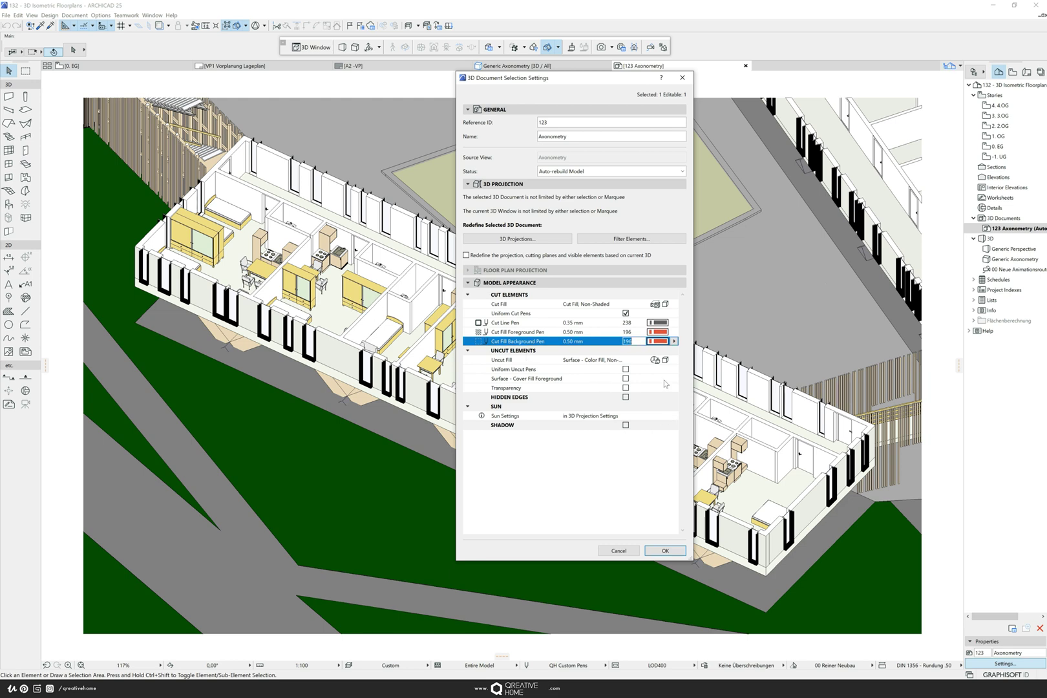
click(656, 361)
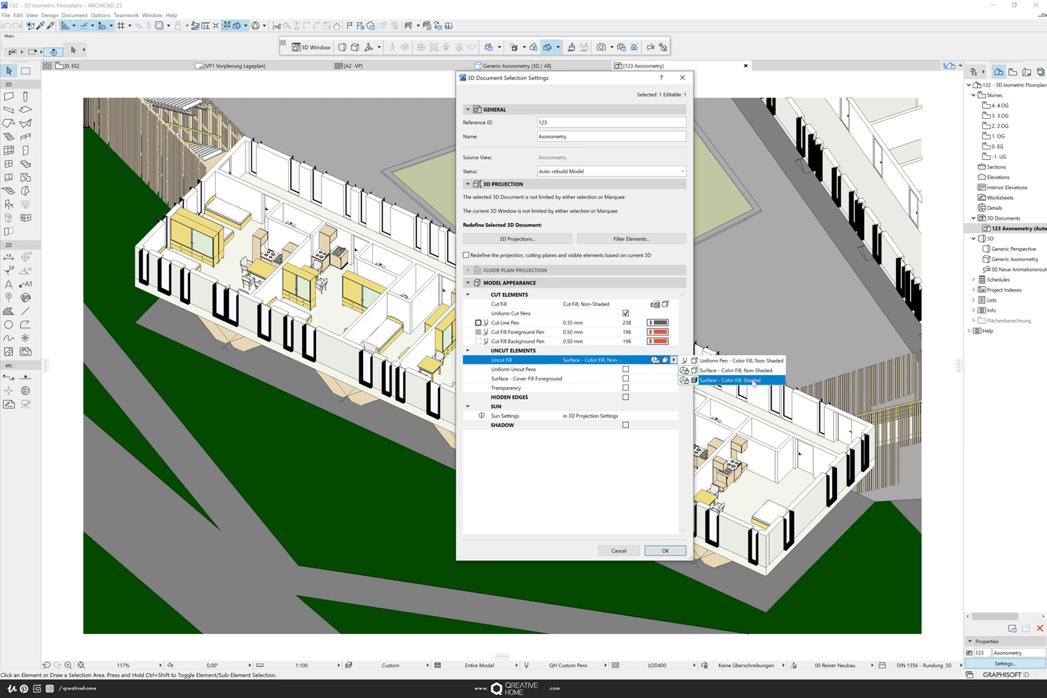
Try uniform uncut line pens and cover fill foreground, leave them off, and apply the settings
click(588, 457)
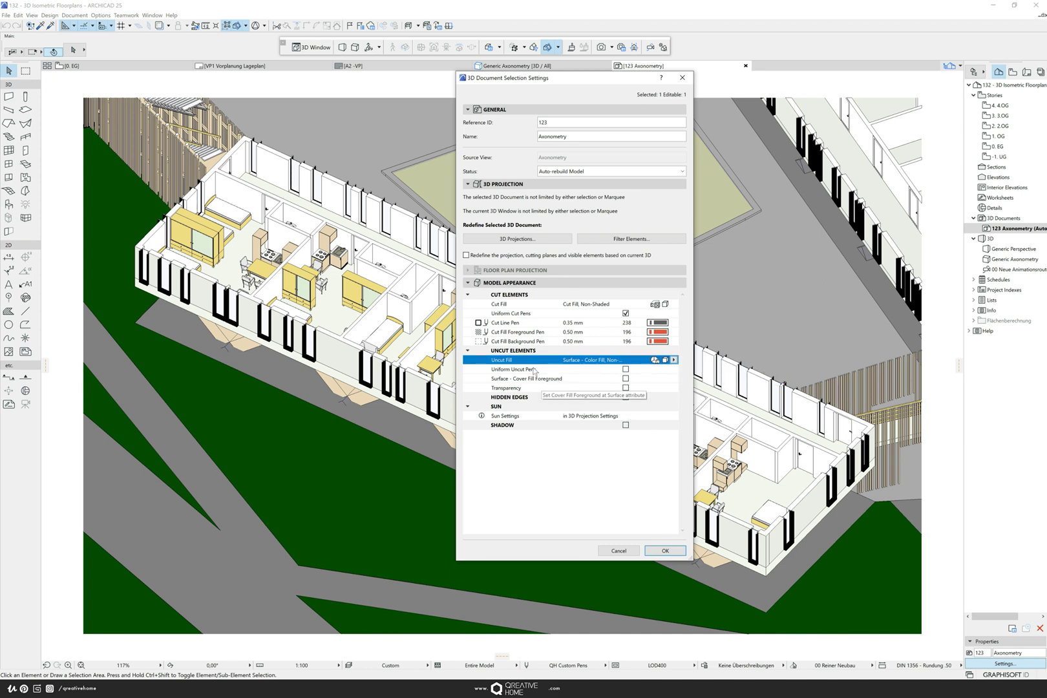
click(625, 369)
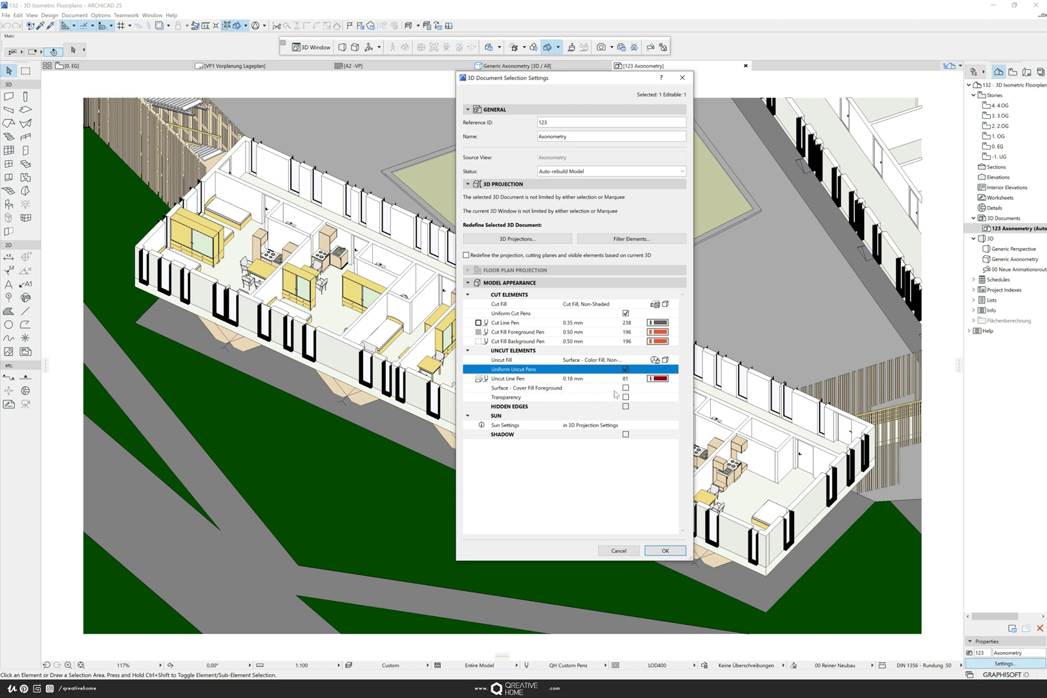
click(626, 388)
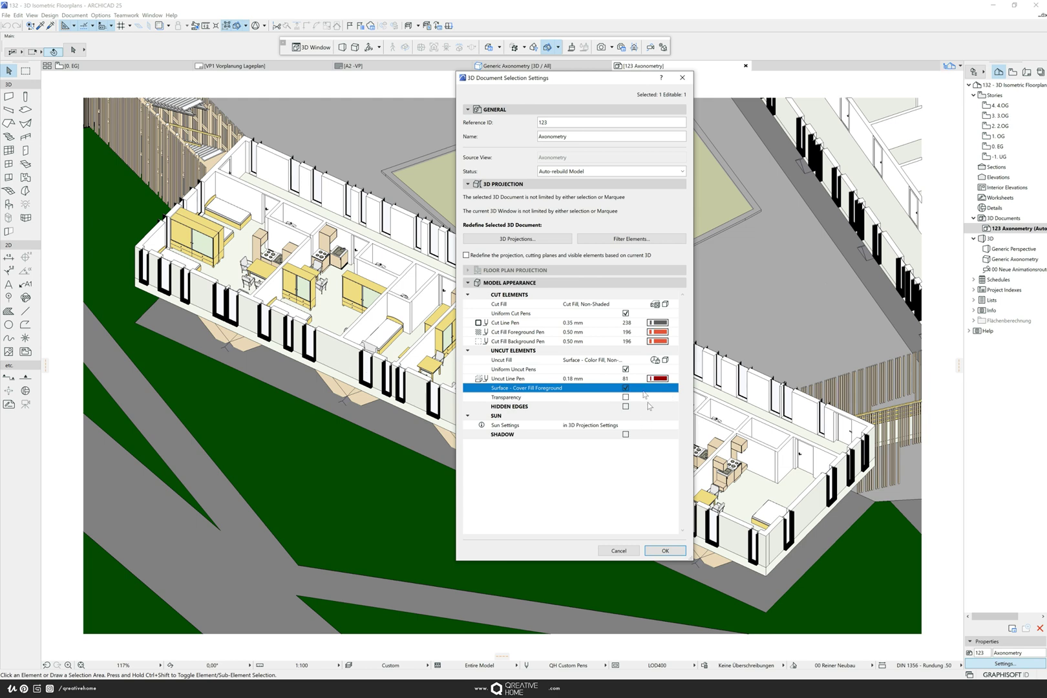
click(625, 388)
click(626, 370)
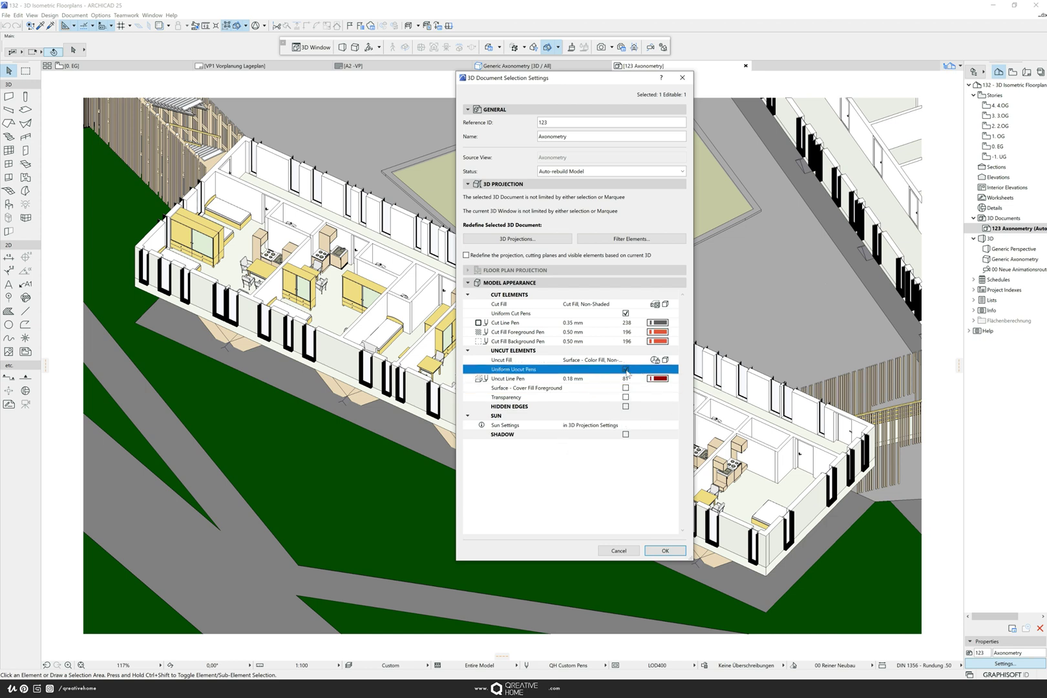
click(661, 550)
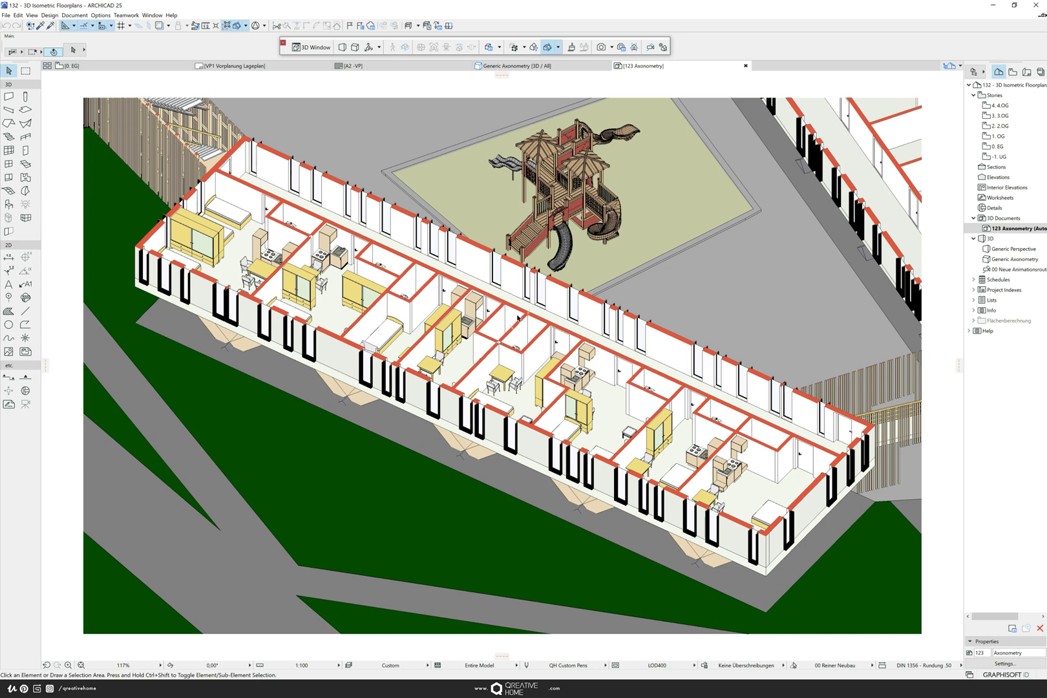
Check the graphic override combinations list and close it without changing anything
click(742, 665)
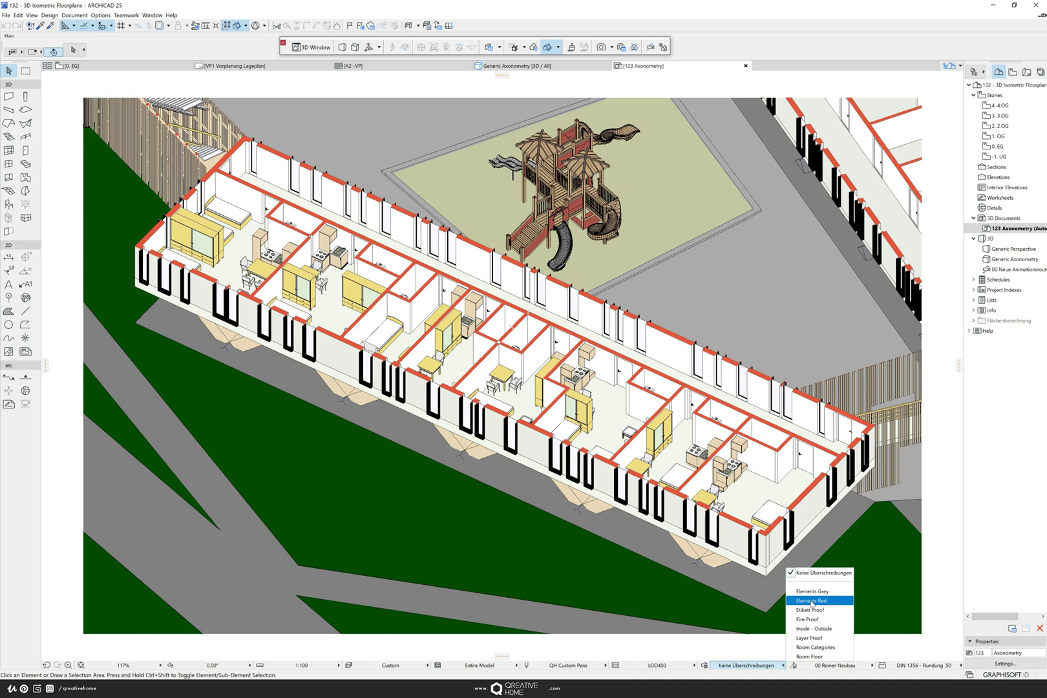
click(1005, 407)
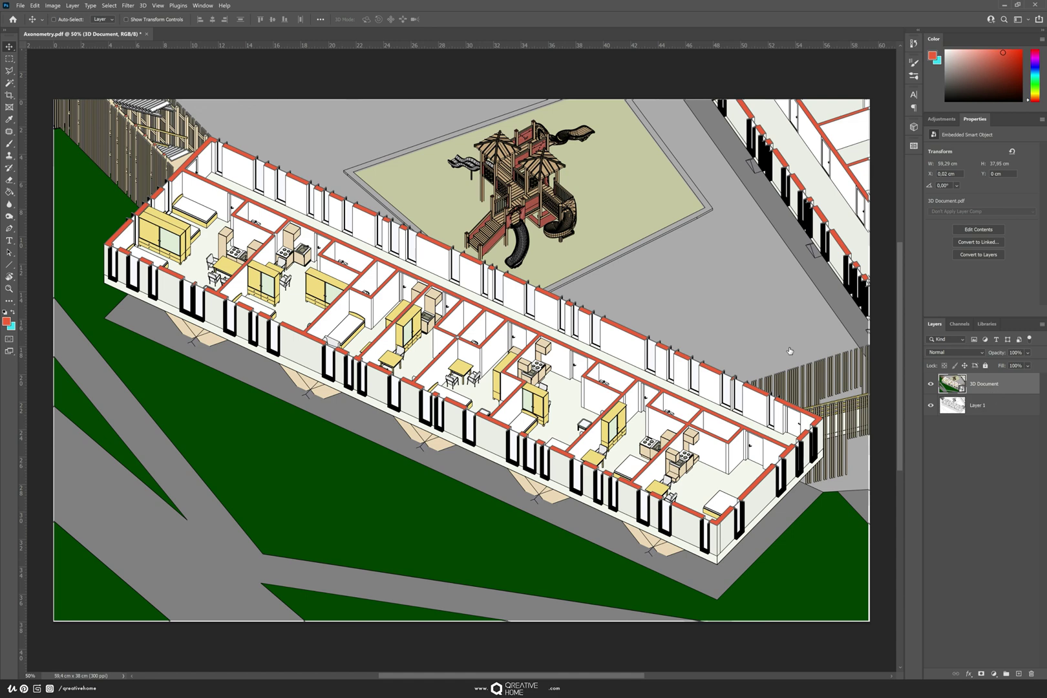
Compare the line drawing under the coloured render, then pick the Magic Wand tool
click(930, 384)
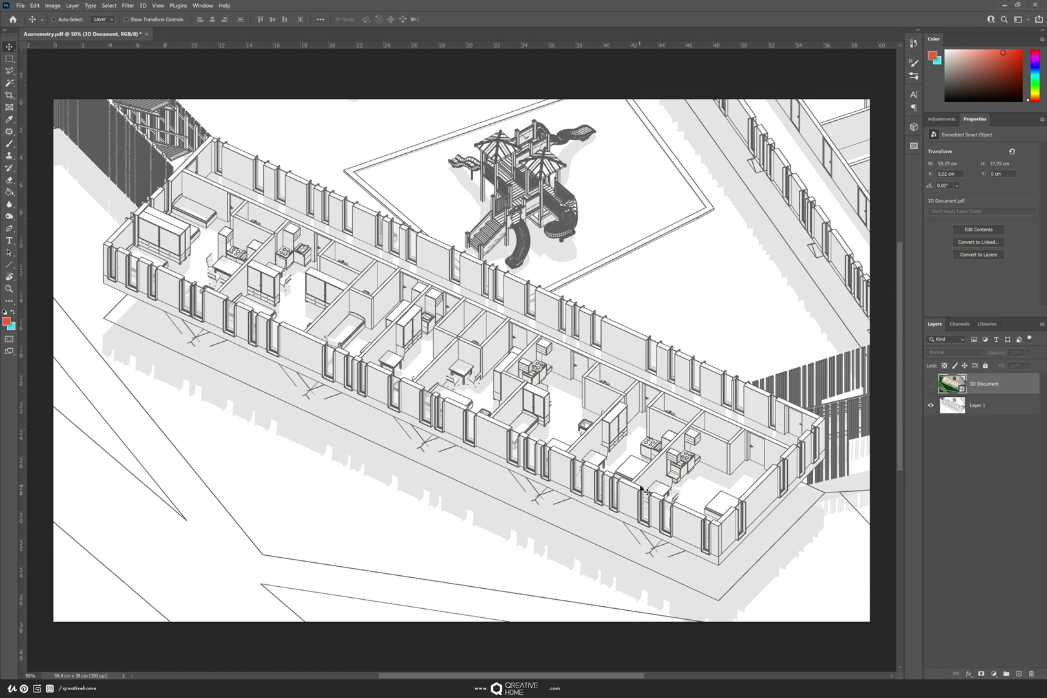
click(931, 385)
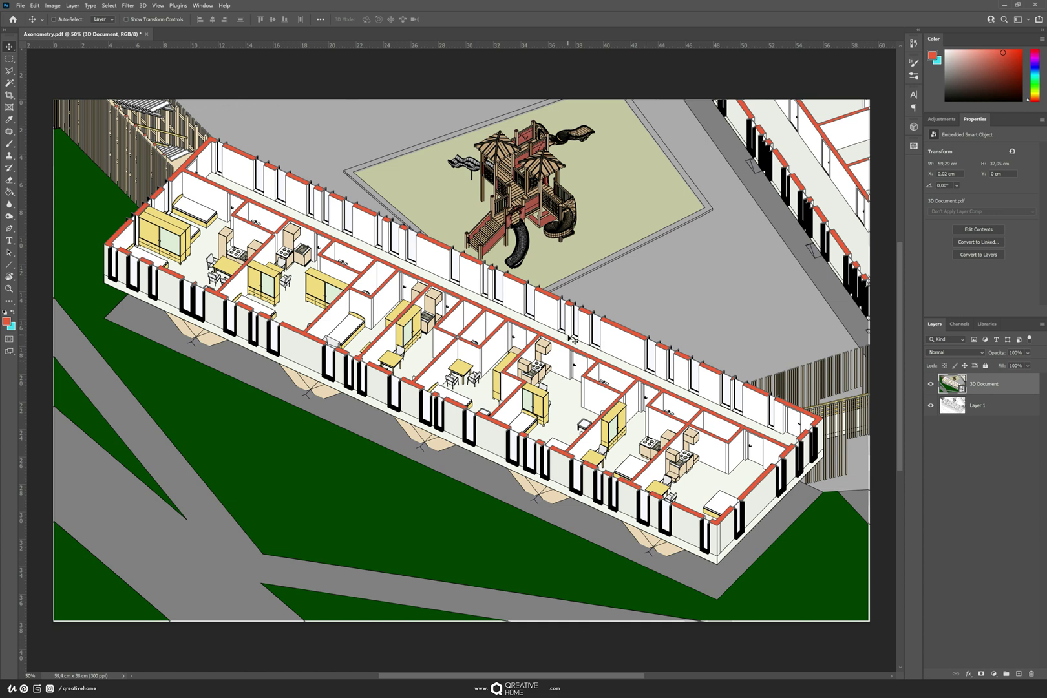
key(w)
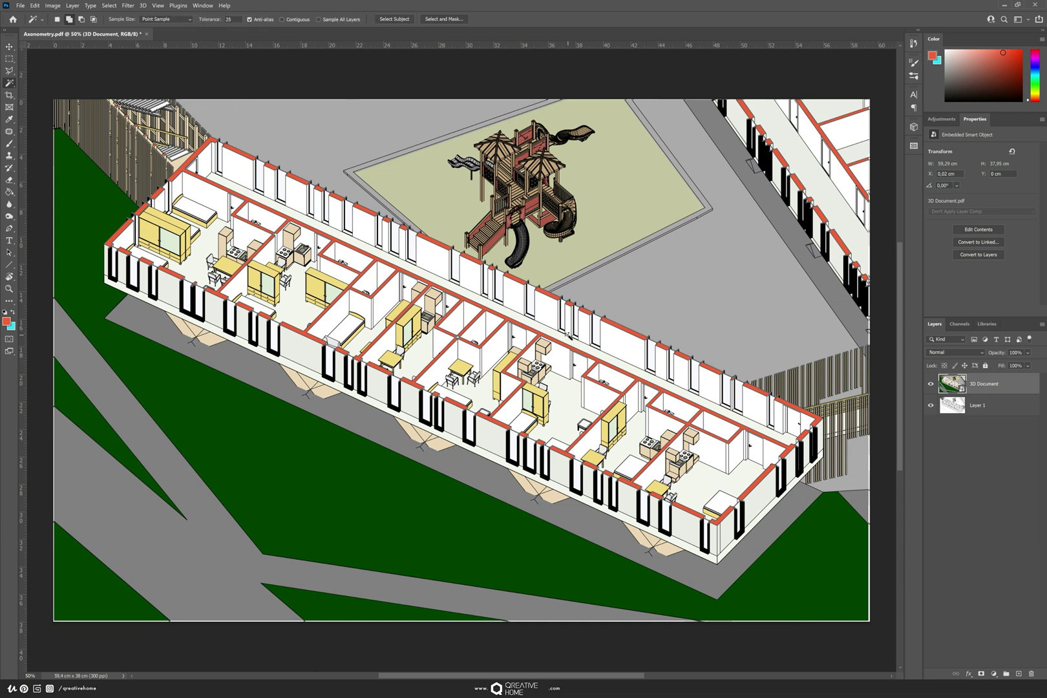
right_click(10, 85)
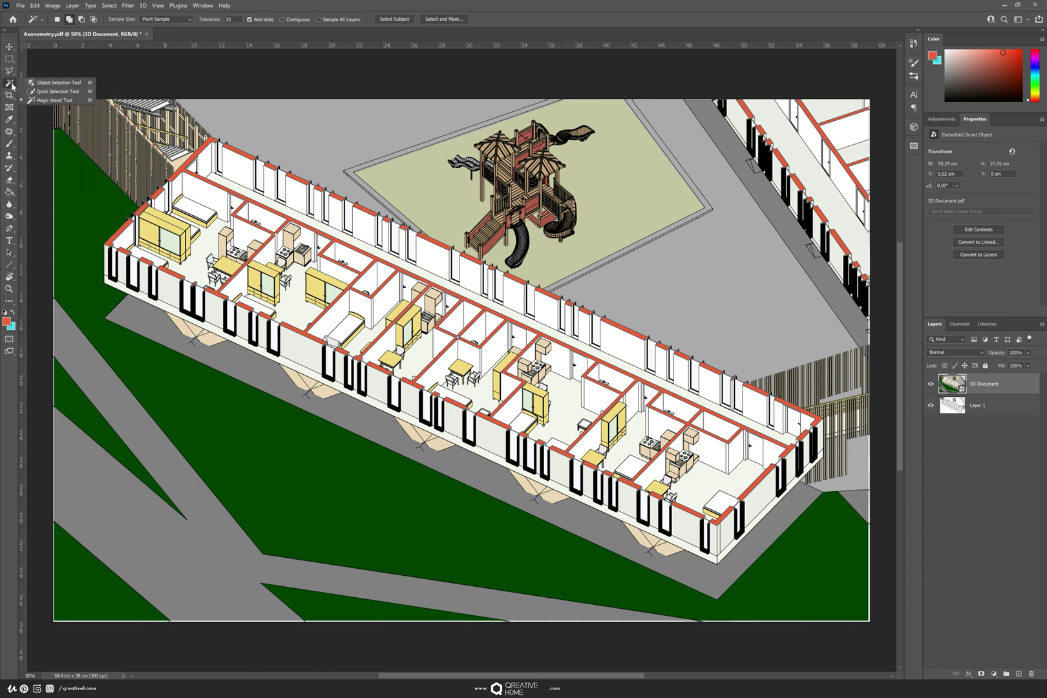
alt+scroll(418, 223, up, 2)
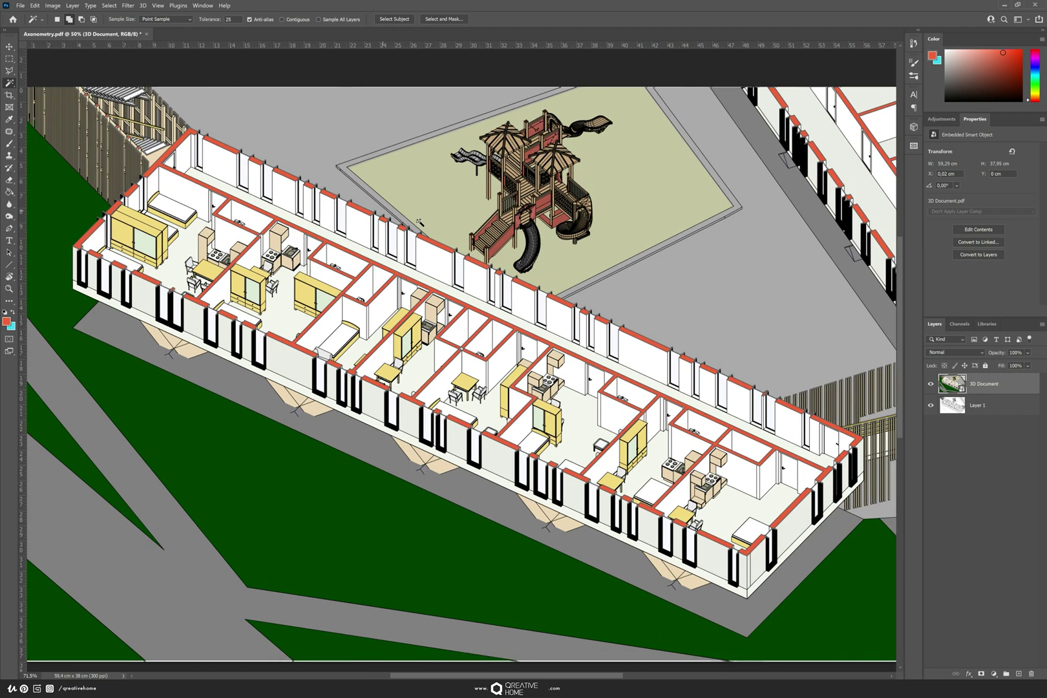
alt+scroll(419, 223, up, 8)
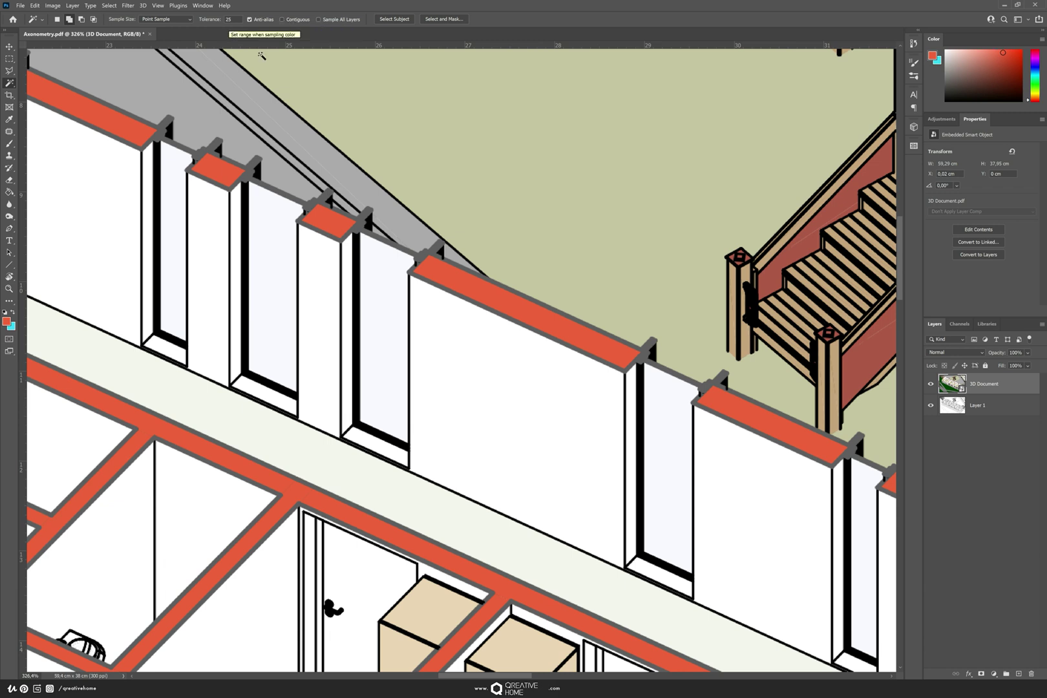
Select all red cut-wall areas with the Magic Wand and copy them to Layer 2
click(464, 286)
alt+scroll(462, 285, down, 2)
alt+scroll(538, 421, down, 4)
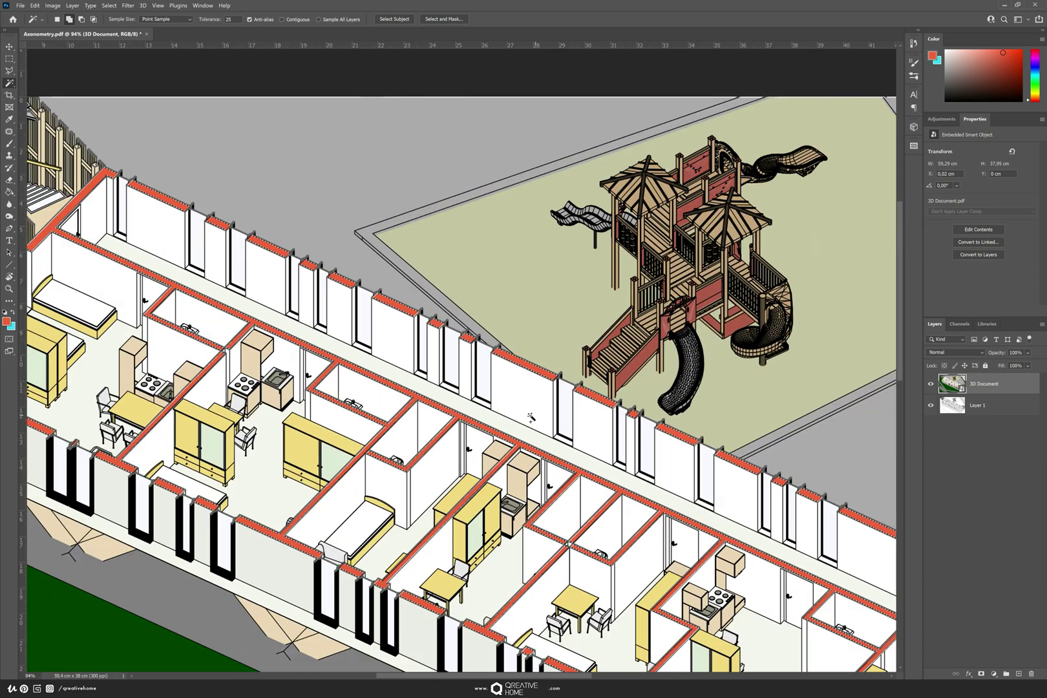
alt+scroll(531, 417, down, 3)
alt+scroll(602, 571, down, 1)
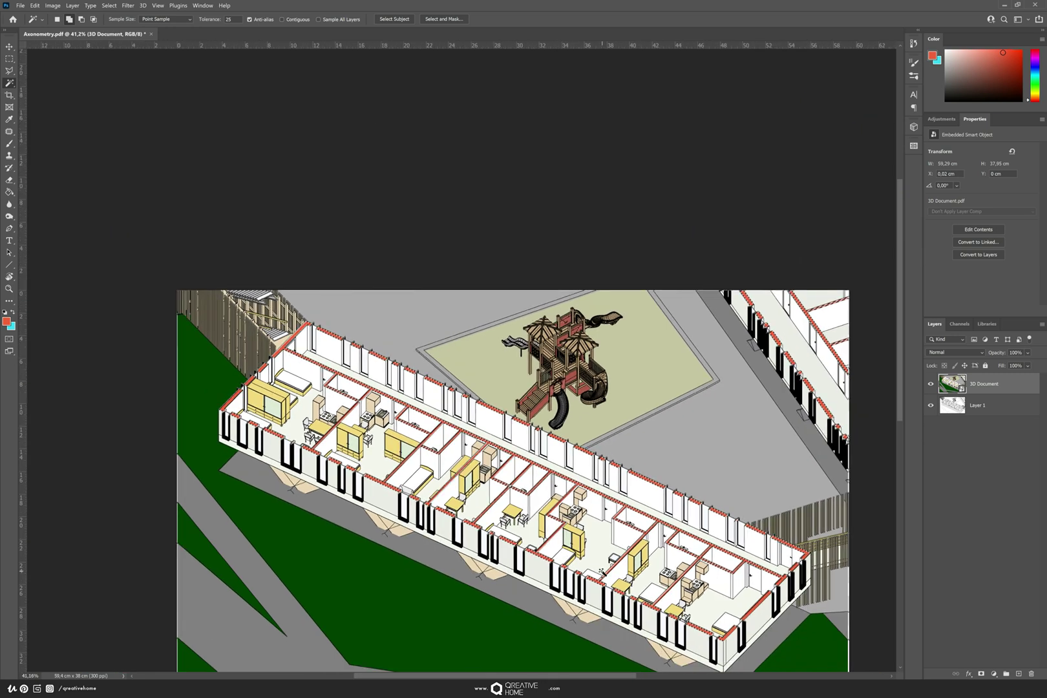
alt+scroll(617, 575, down, 1)
alt+scroll(688, 591, up, 1)
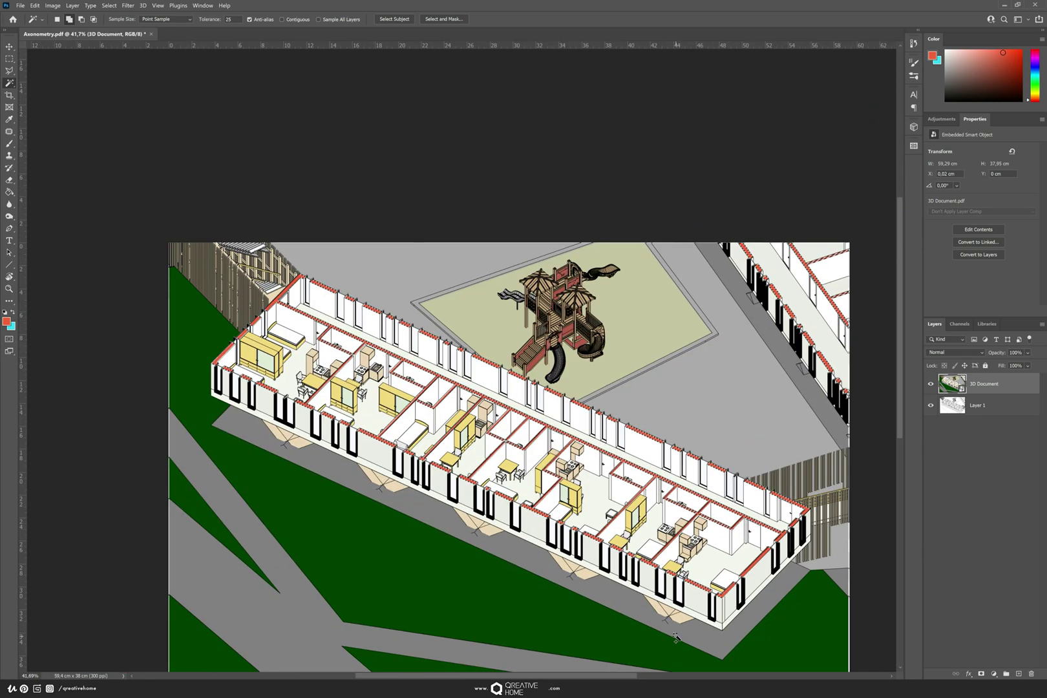
key(ctrl+j)
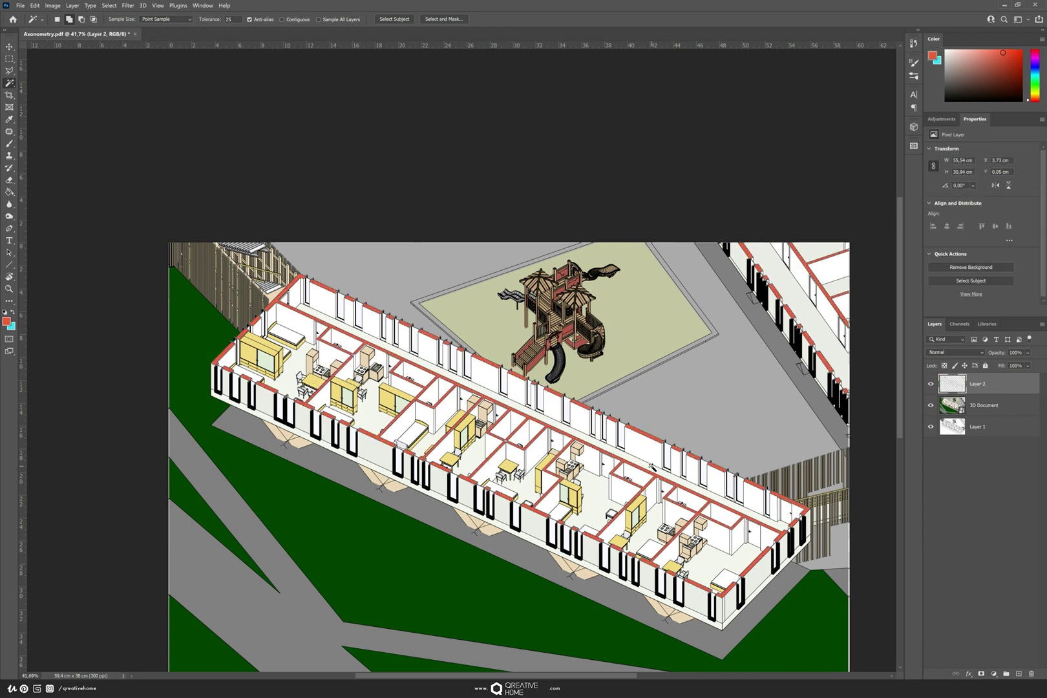
Hide the coloured 3D Document render layer and switch to the Move tool
click(994, 411)
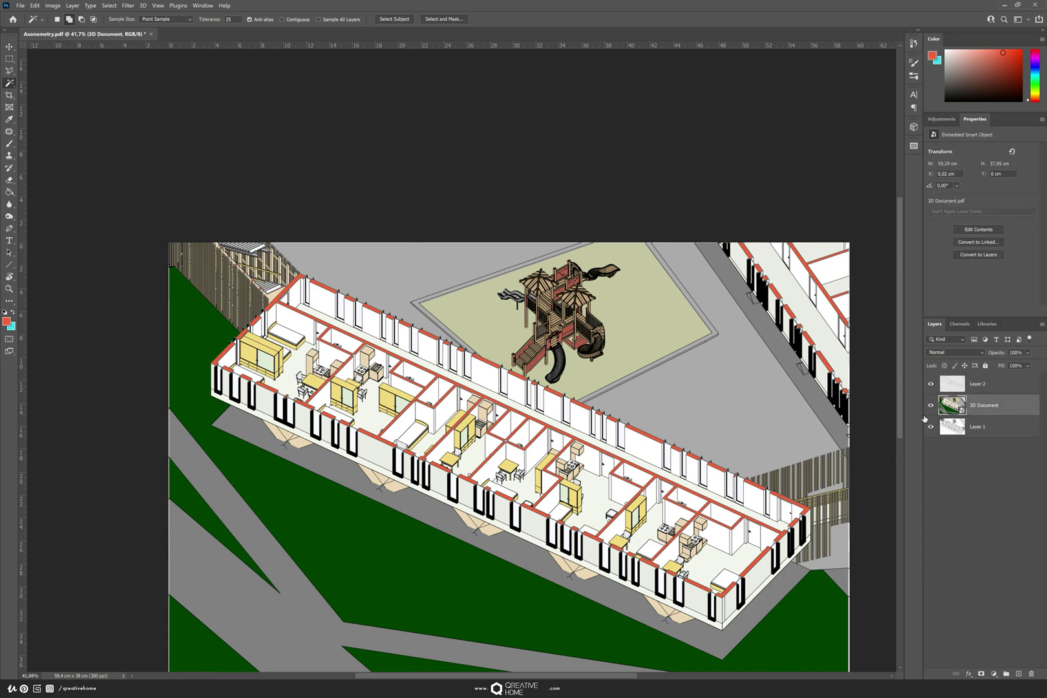
click(931, 405)
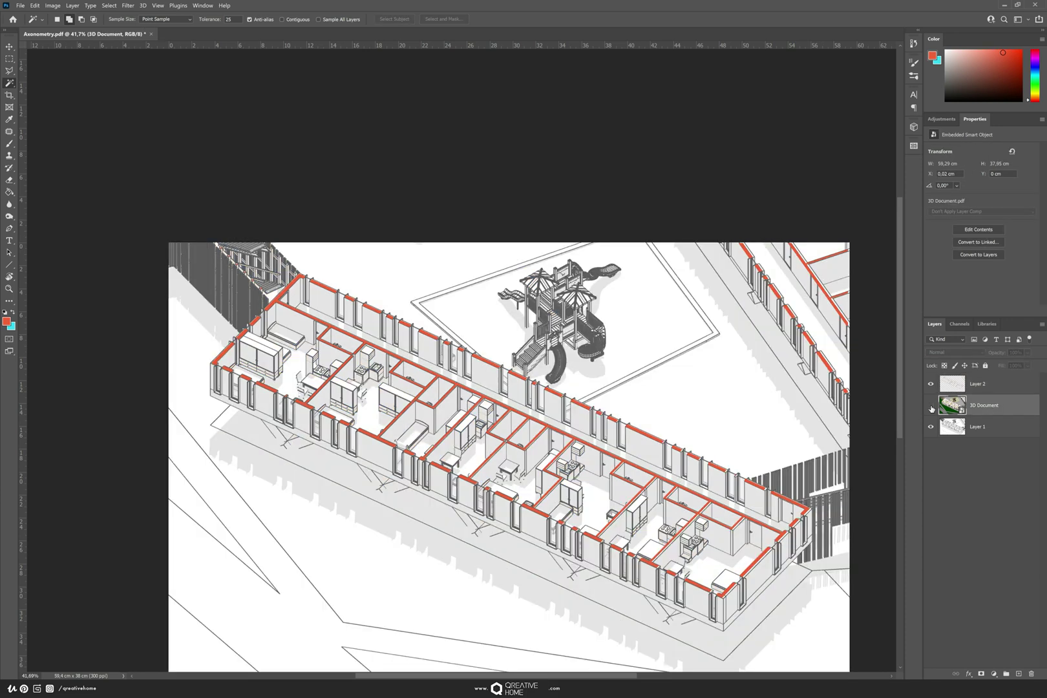
key(v)
alt+scroll(590, 564, up, 3)
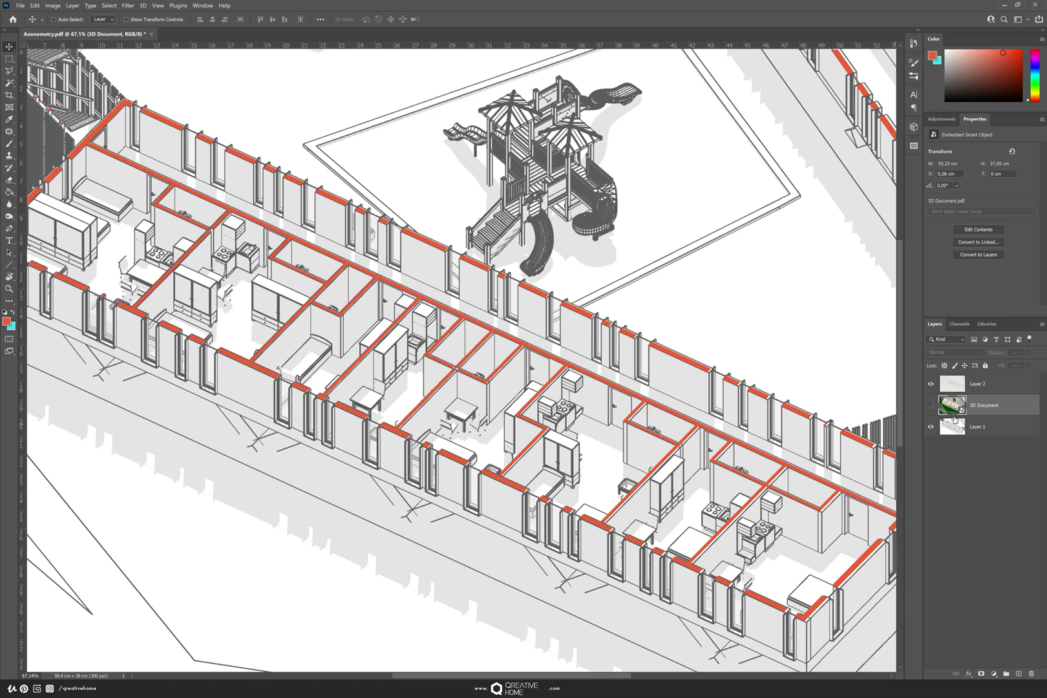
Nudge Layer 2's red walls two steps right and one down onto the line drawing
click(989, 385)
alt+scroll(619, 438, up, 1)
alt+scroll(625, 383, up, 1)
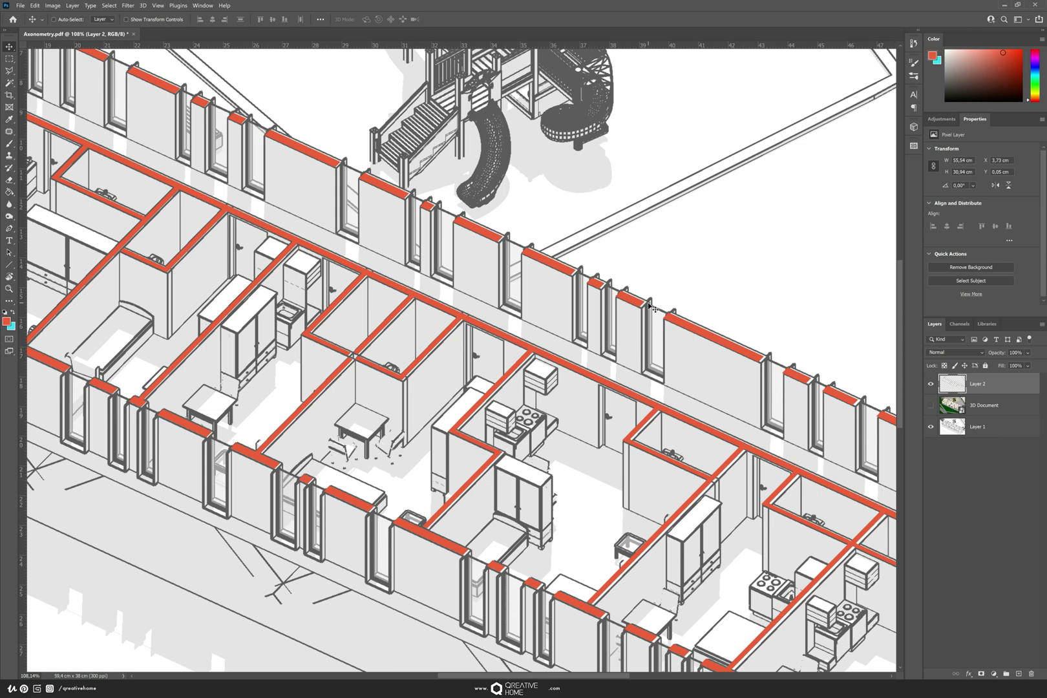
key(Right)
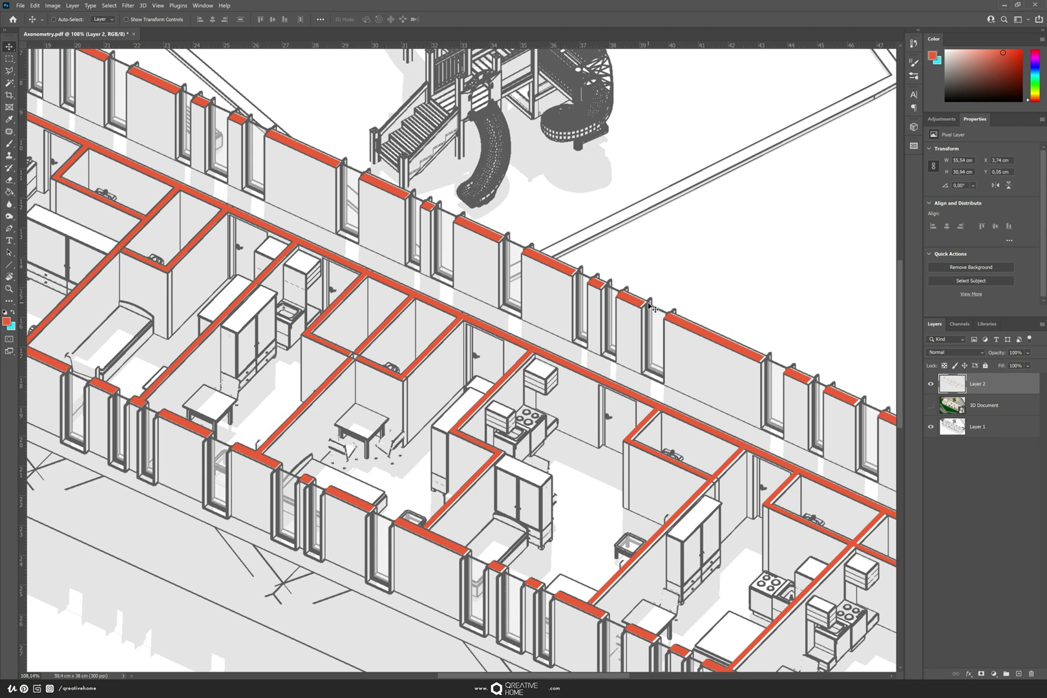
key(Right)
key(Right)
key(Right)
key(Right)
key(Right)
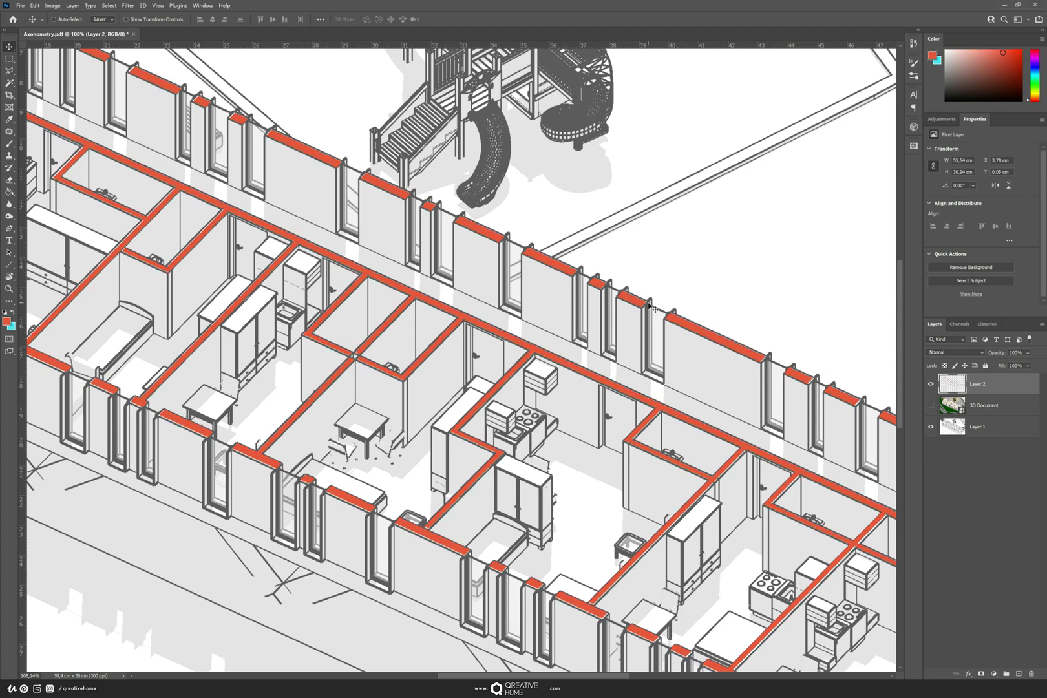
key(Down)
key(Down)
alt+scroll(550, 294, down, 5)
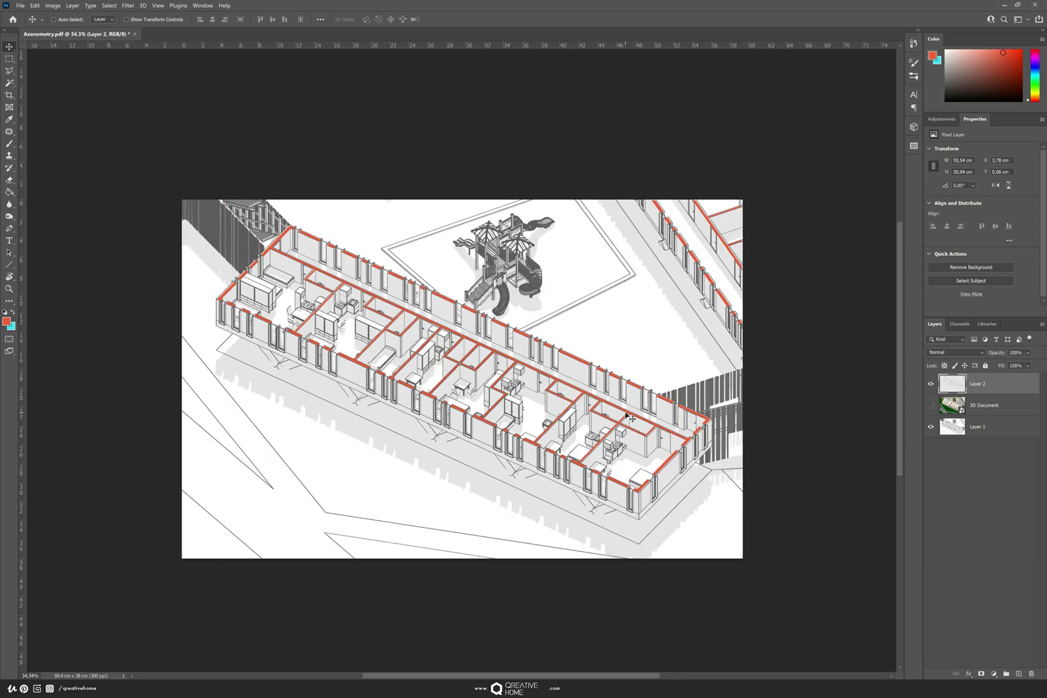
Free-transform Layer 2 up to about 100.24% so its walls match the line drawing
alt+scroll(594, 408, up, 1)
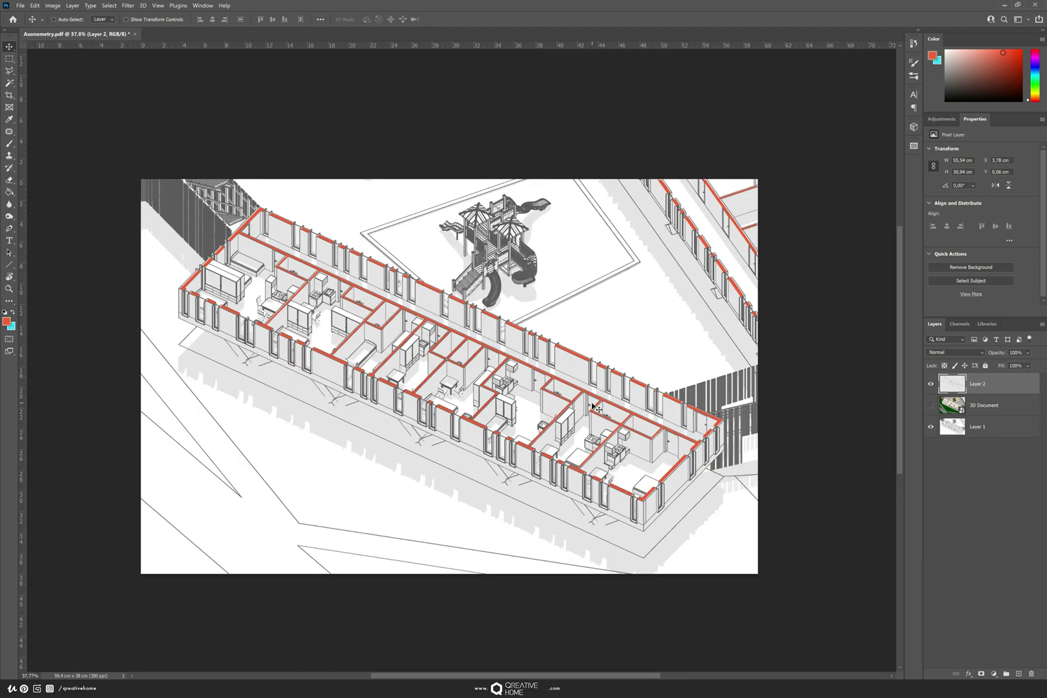
key(ctrl)
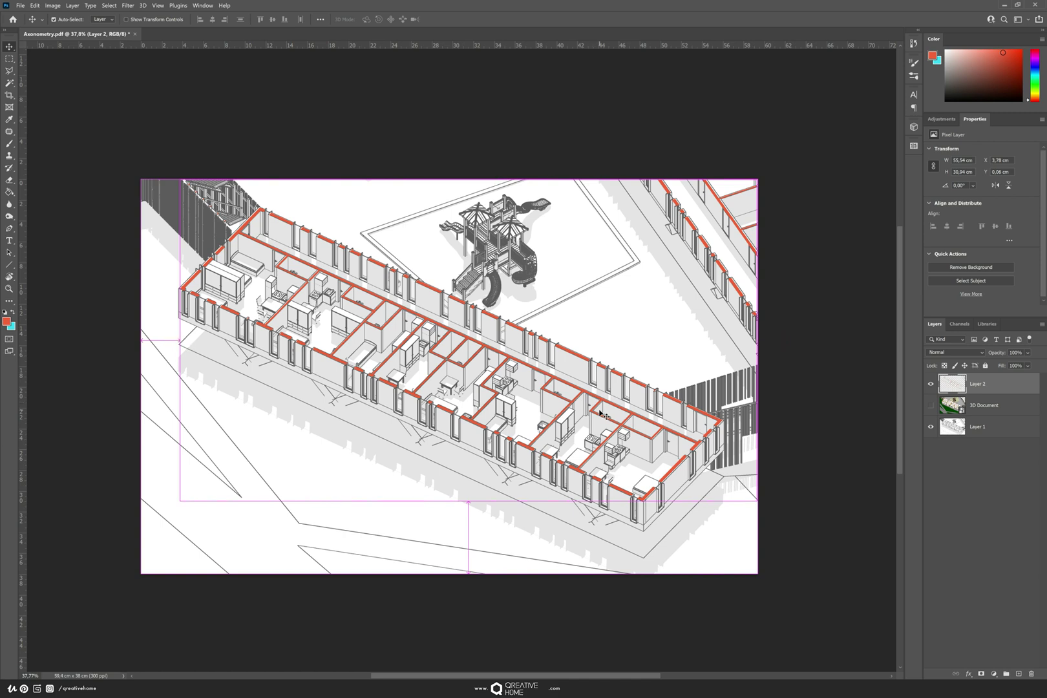
key(t)
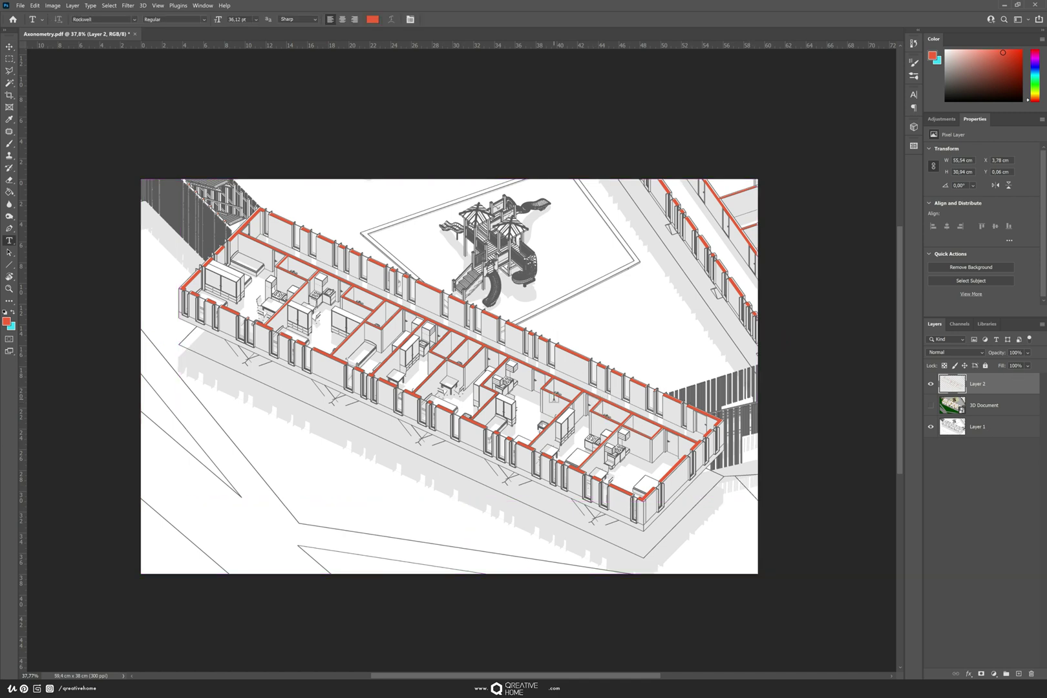
click(9, 47)
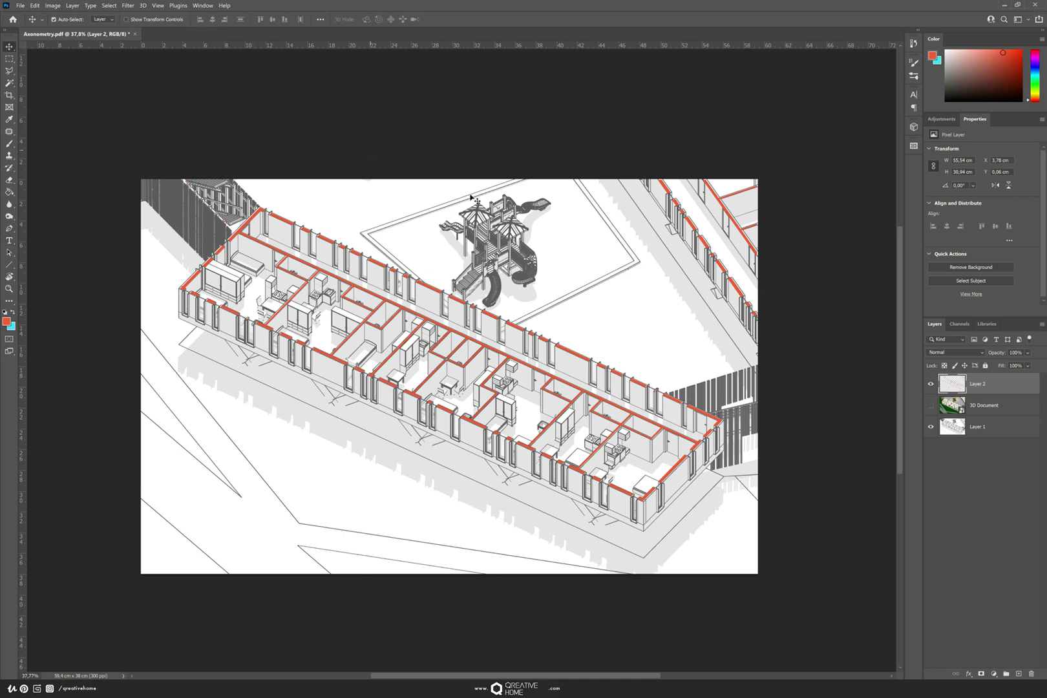
key(ctrl+t)
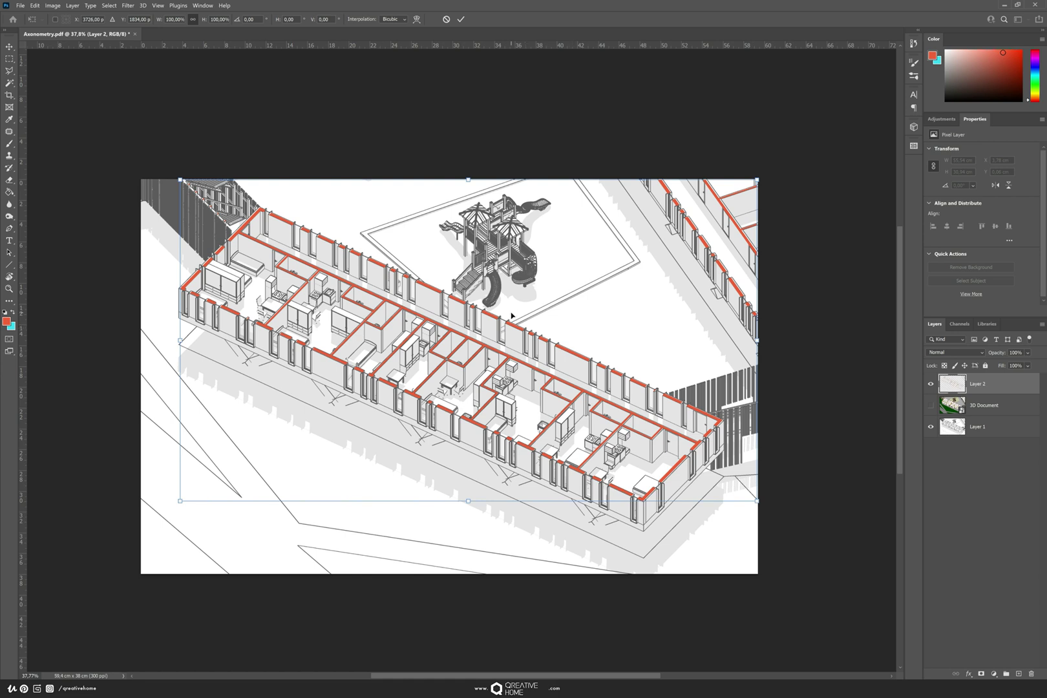
alt+scroll(488, 317, up, 1)
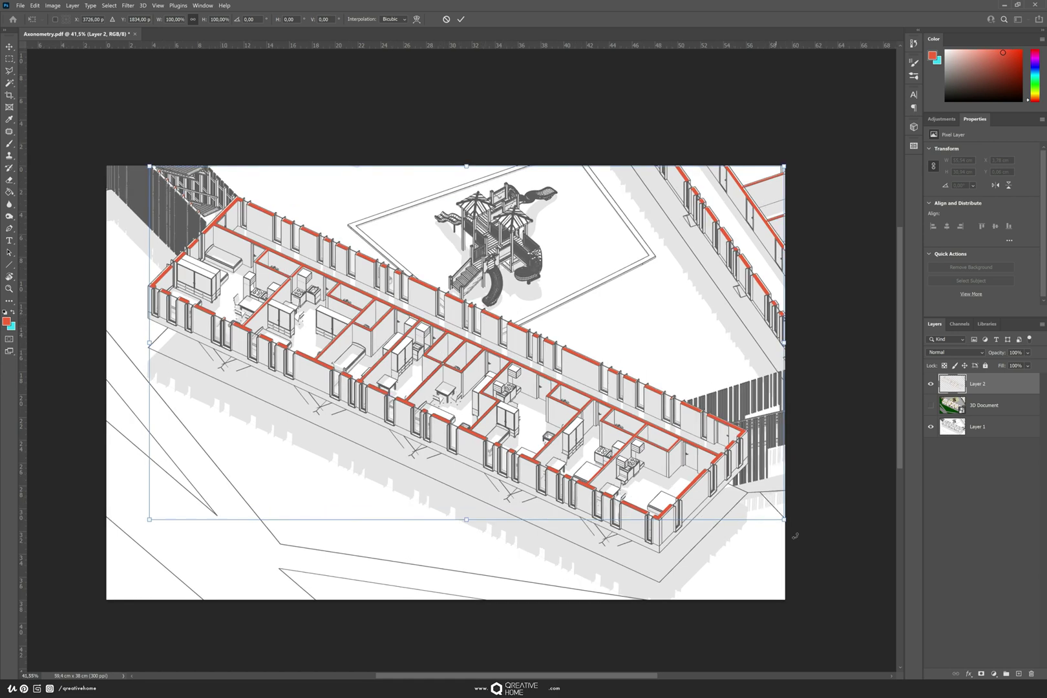
drag(784, 521, 786, 522)
click(460, 19)
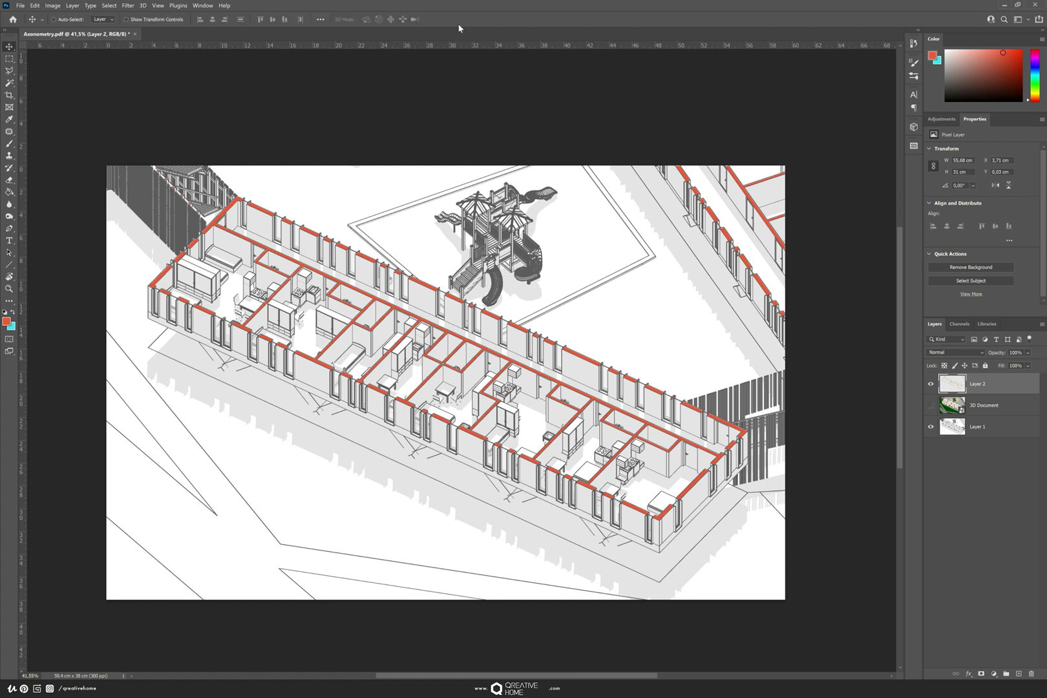
Nudge Layer 2's red walls up, right and down to refine the alignment
key(Up)
key(Up)
key(Up)
key(Right)
key(Right)
key(Down)
key(Down)
alt+scroll(503, 194, down, 2)
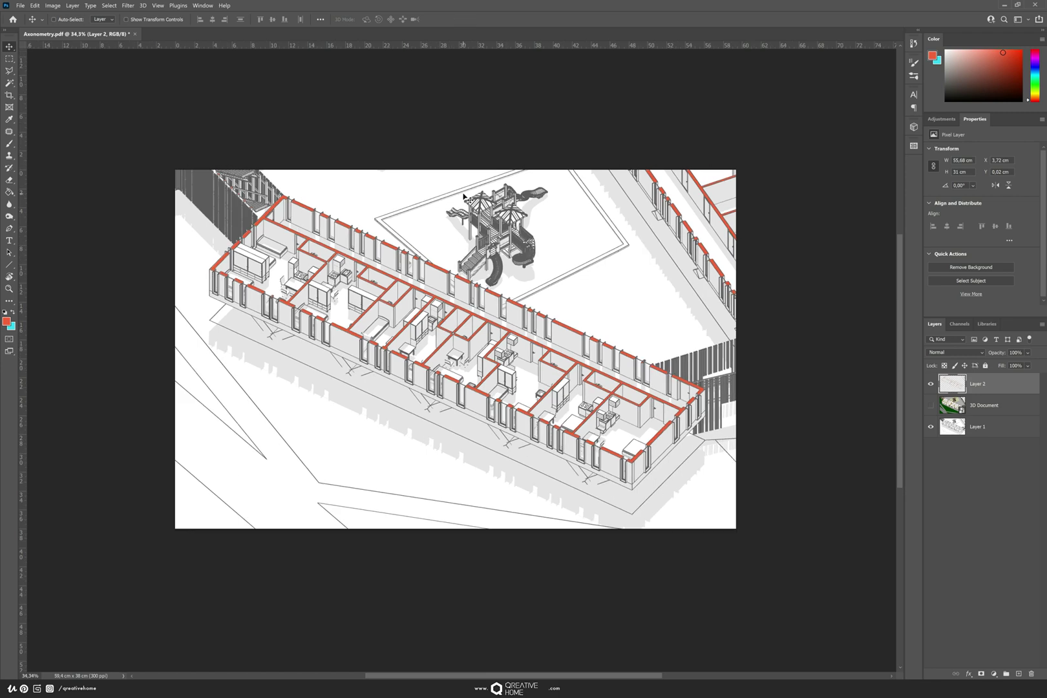
Keep Layer 2's blend mode at Normal, deselect the layer and return to the Move tool
click(969, 355)
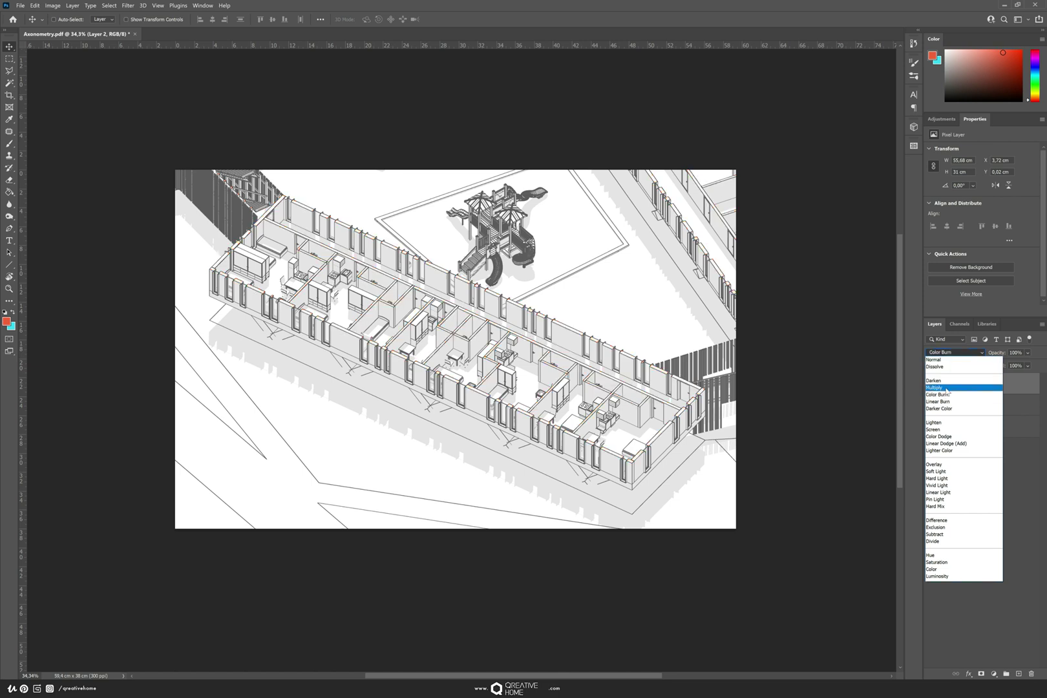
click(934, 360)
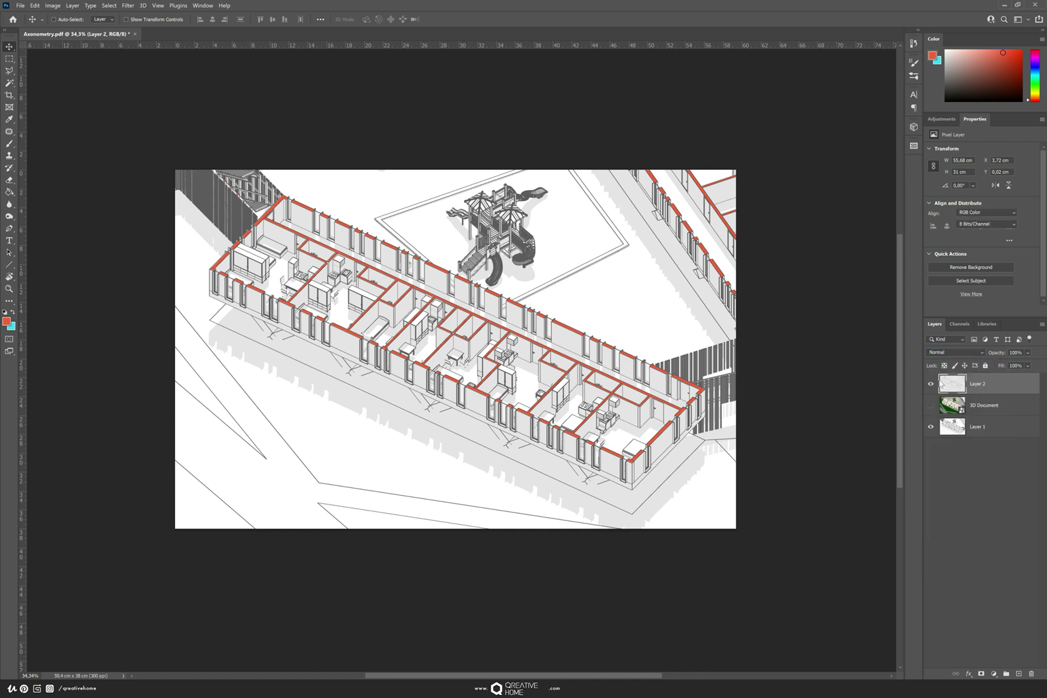
ctrl+click(967, 383)
click(13, 56)
click(10, 48)
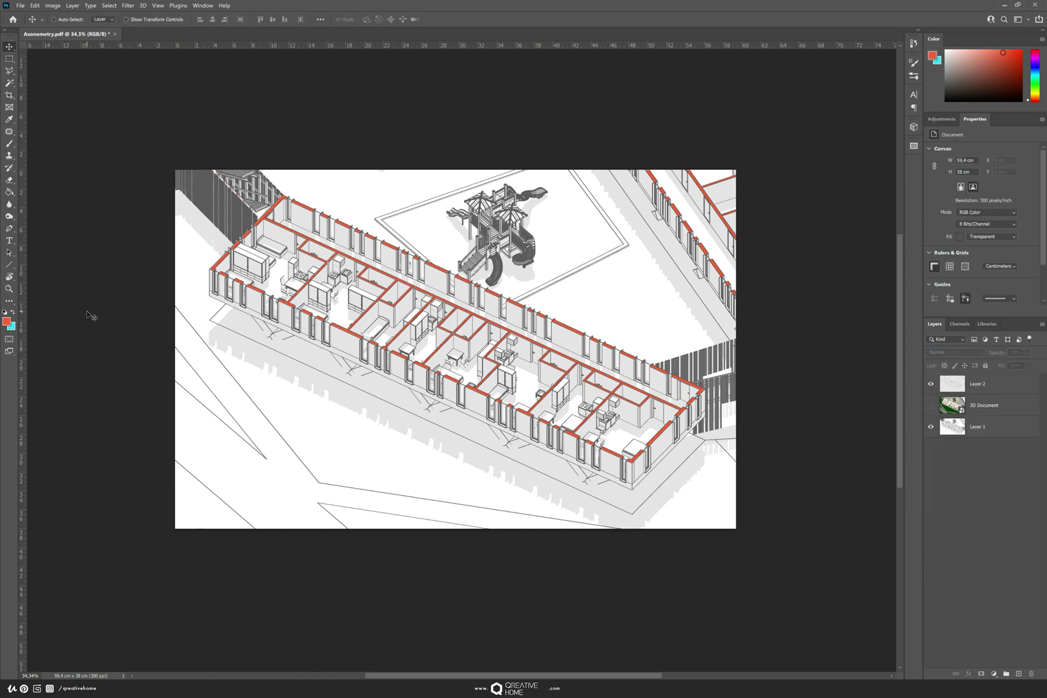